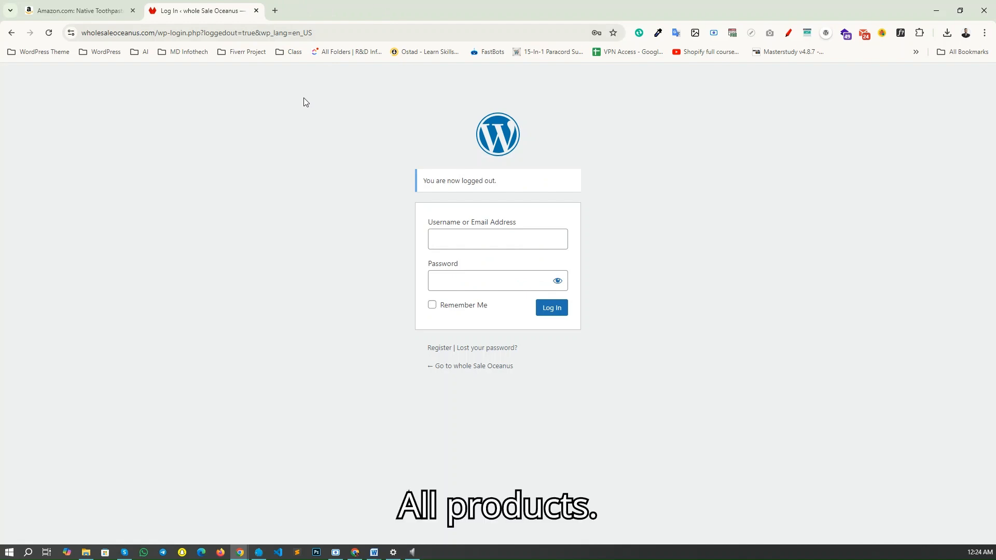
Fill in the saved username and password and log in to the WordPress admin
left_click(490, 247)
left_click(516, 269)
left_click(553, 309)
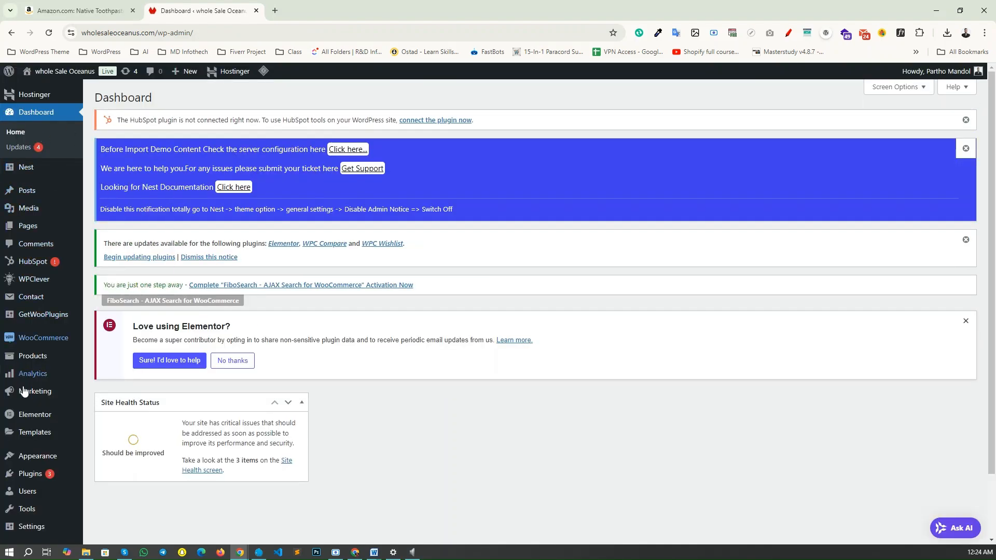
Open the Add new product page in a new browser tab and switch to it
scroll(67, 236, "down", 2)
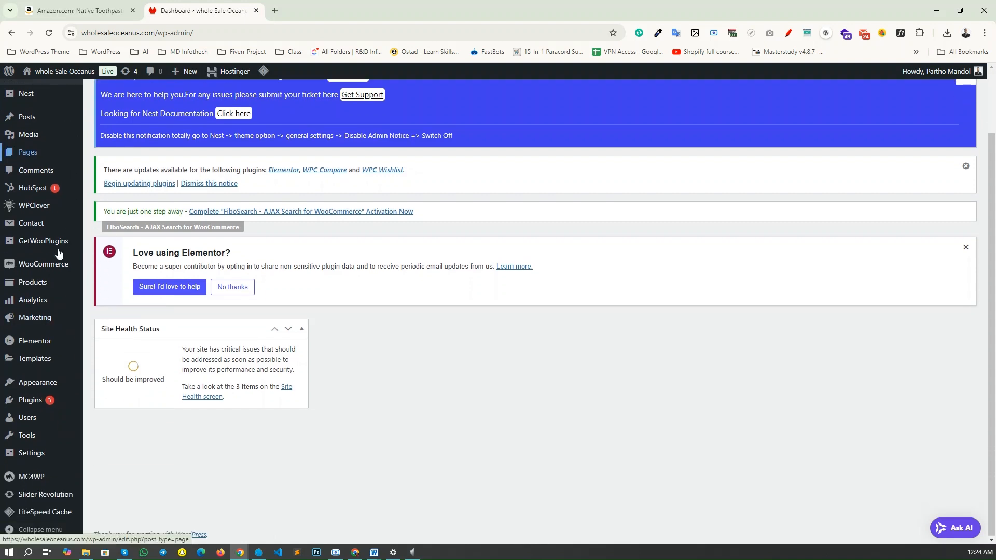
mouse_move(33, 295)
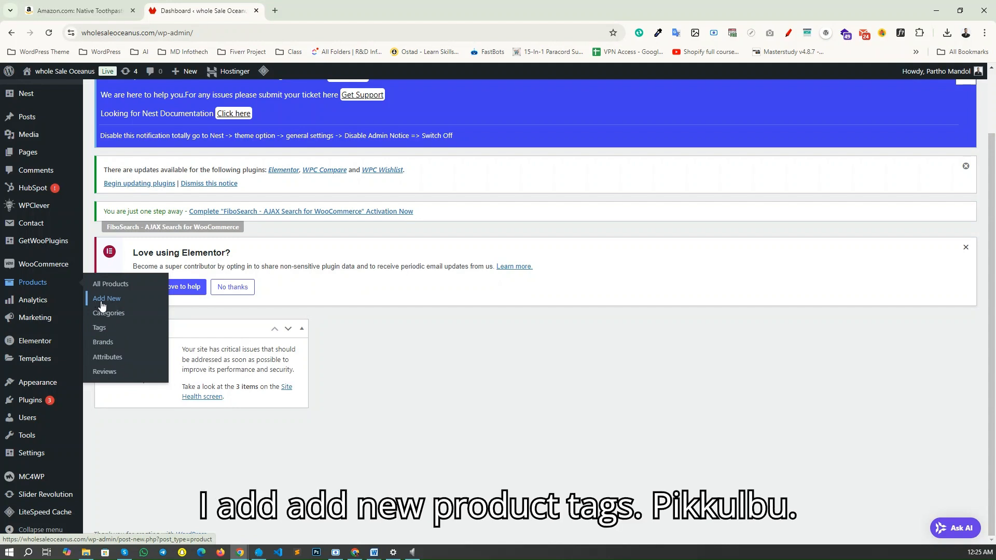
middle_click(102, 305)
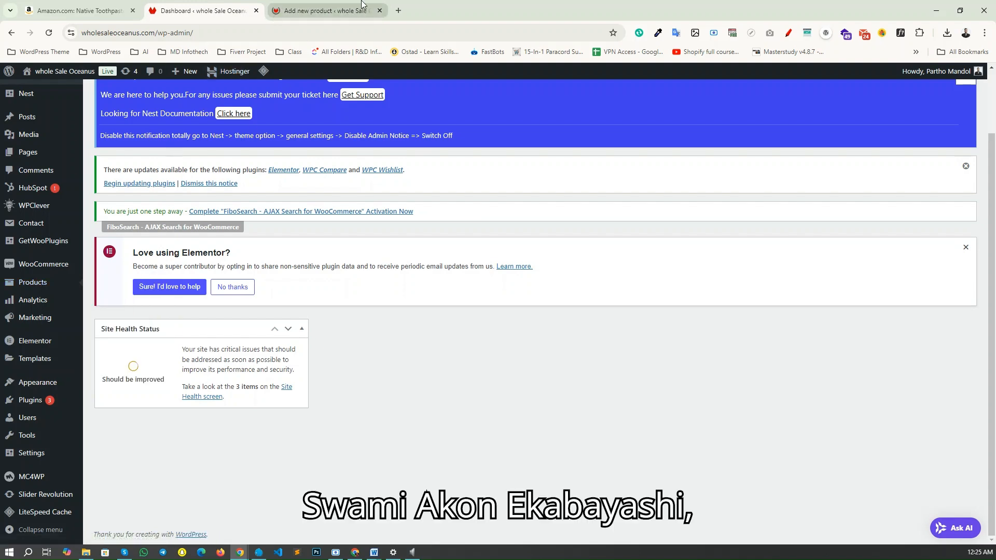
left_click(336, 11)
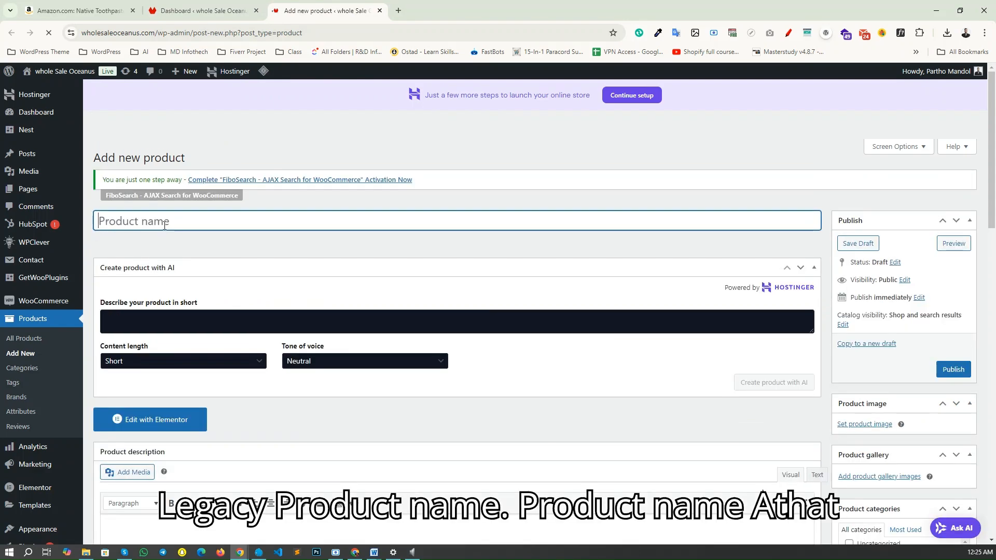
Copy the full Native Toothpaste title from the Amazon listing and paste it as the new product's name
left_click(86, 10)
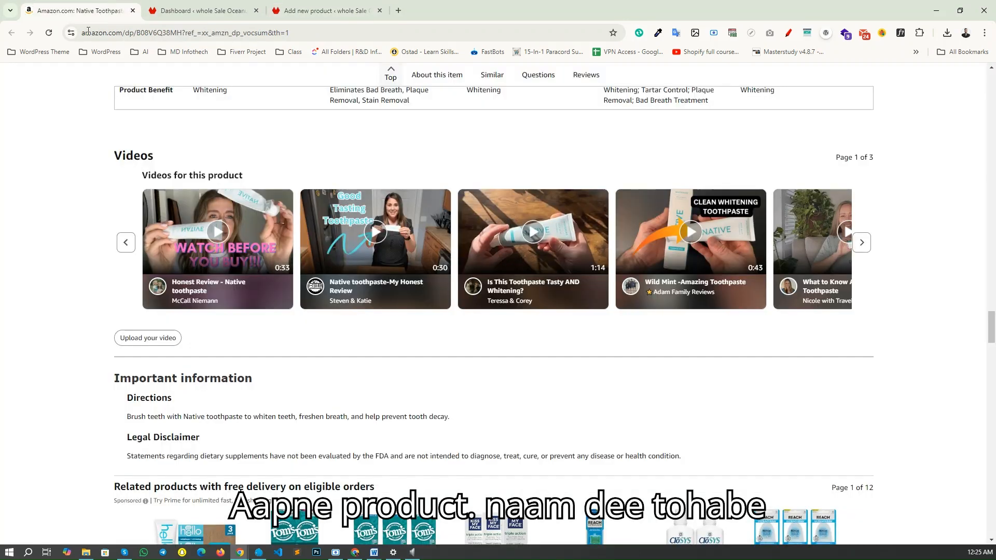
scroll(314, 159, "up", 15)
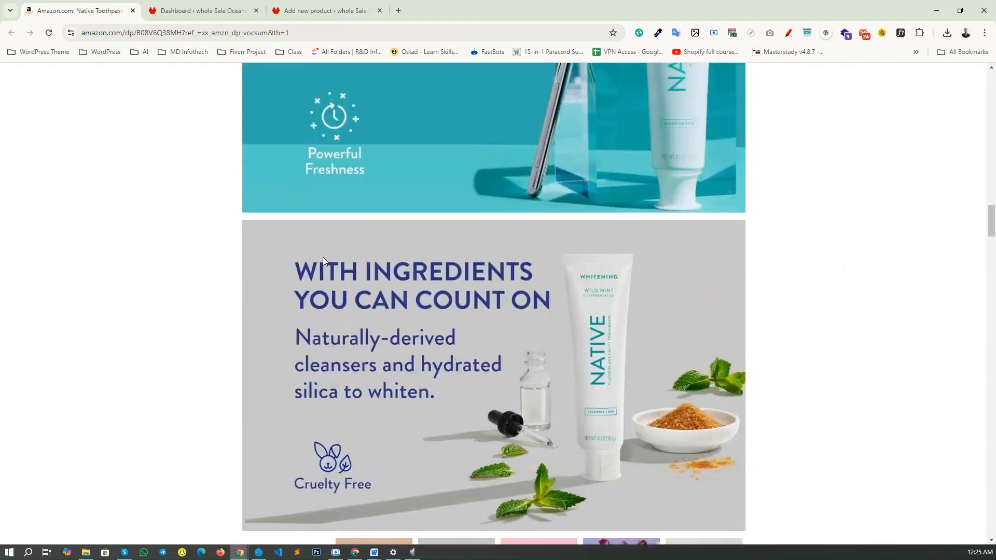
scroll(260, 270, "up", 15)
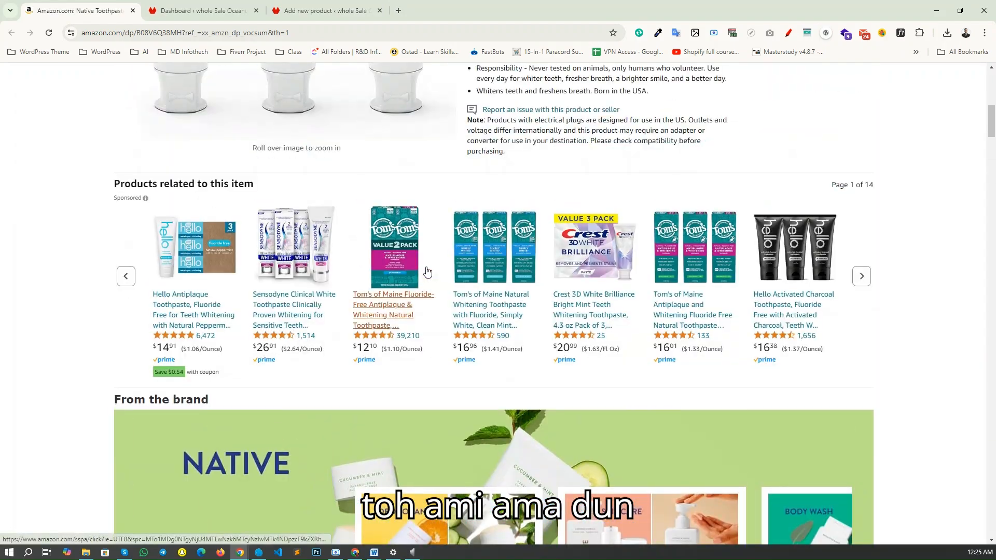
scroll(422, 276, "up", 2)
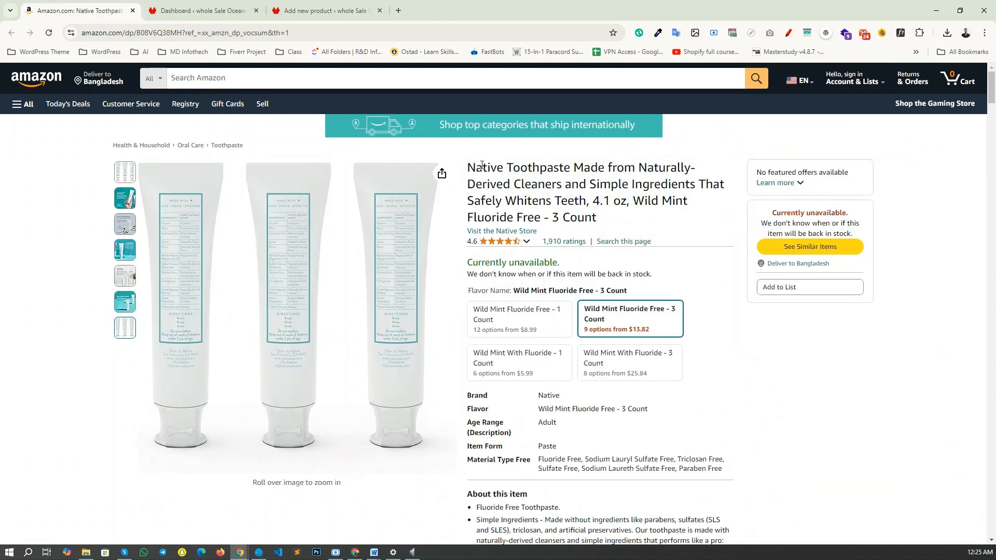
left_click_drag(476, 166, 600, 222)
key("ctrl+c")
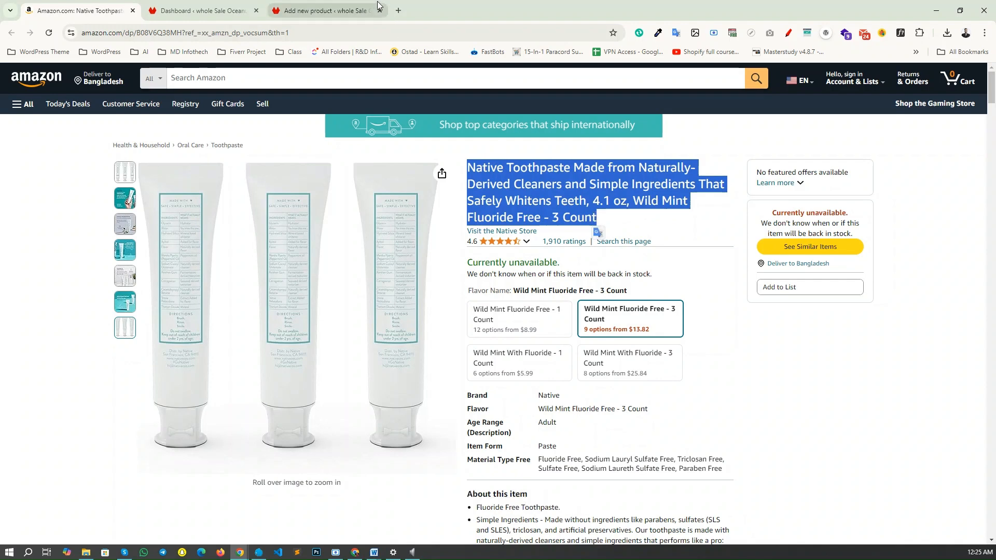
left_click(327, 11)
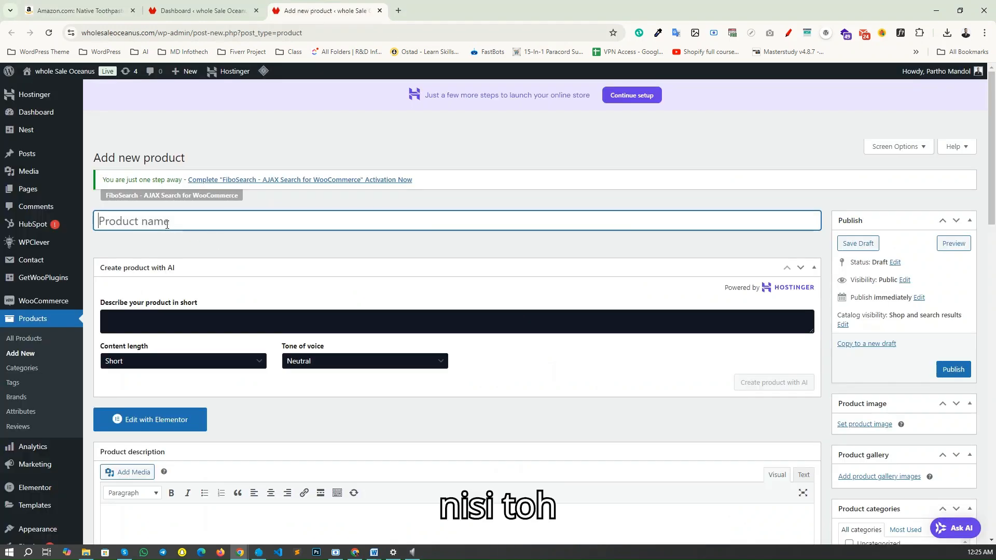
key("ctrl+v")
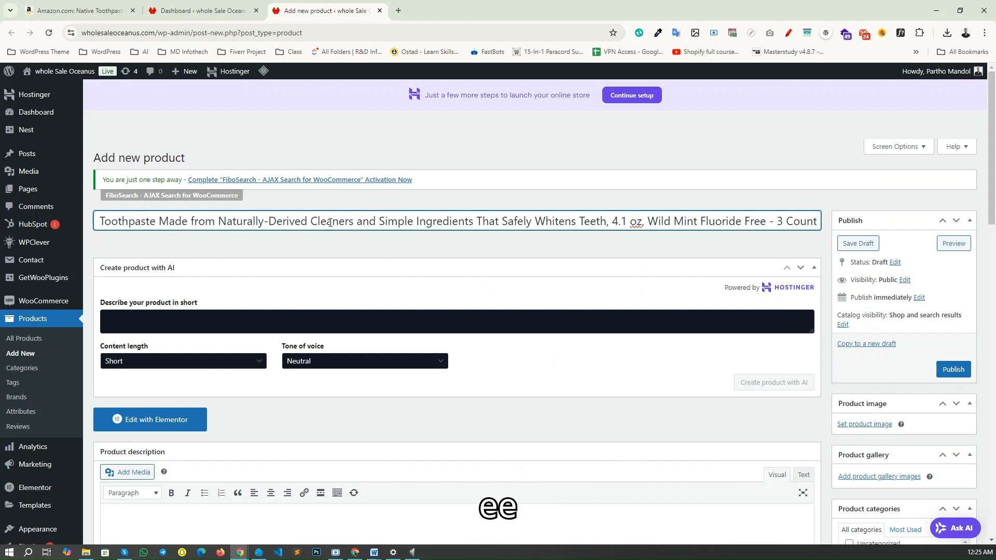
Copy the "Important information" section, with Directions and Legal Disclaimer, from the Amazon page into the product description
scroll(209, 250, "down", 5)
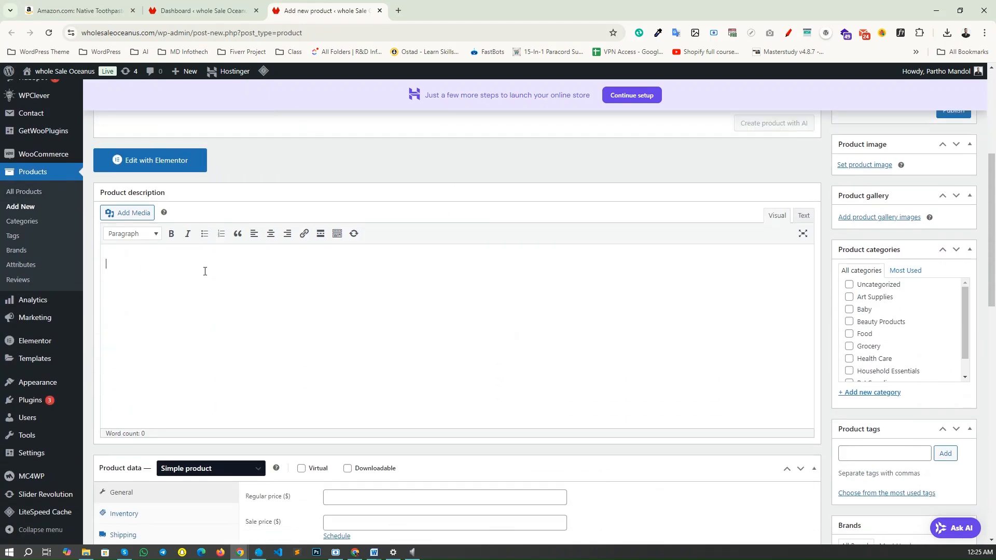
left_click(78, 10)
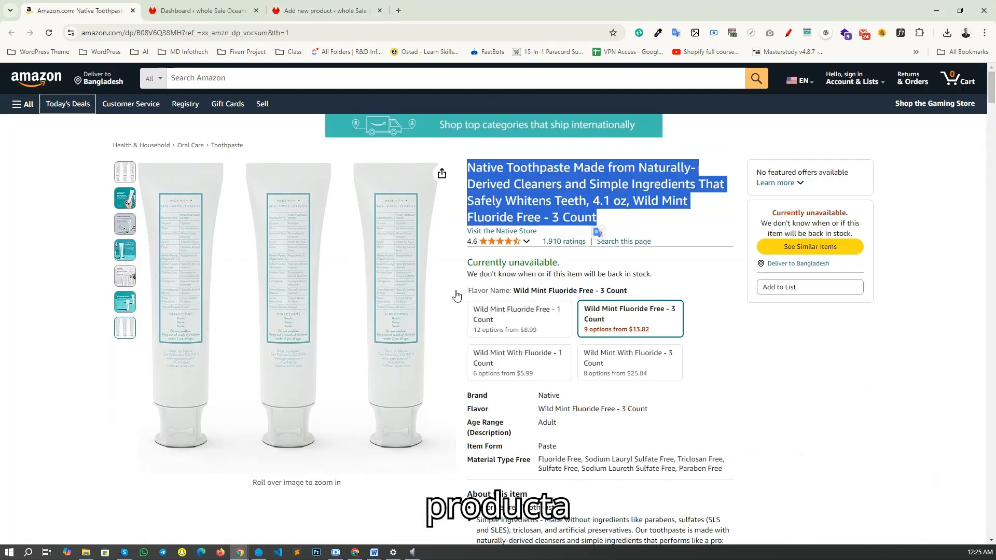
scroll(457, 292, "down", 20)
scroll(262, 317, "down", 20)
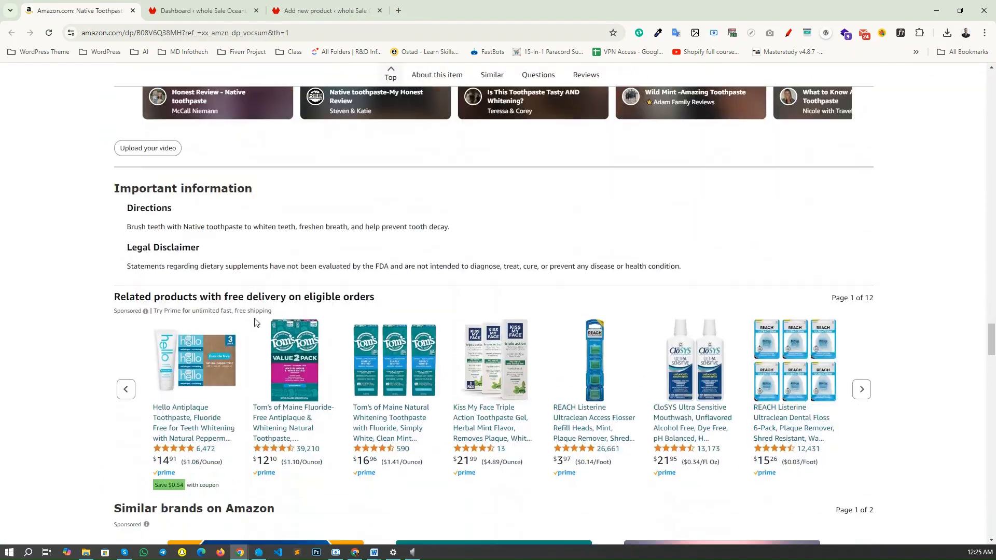
scroll(254, 318, "down", 5)
scroll(254, 319, "up", 6)
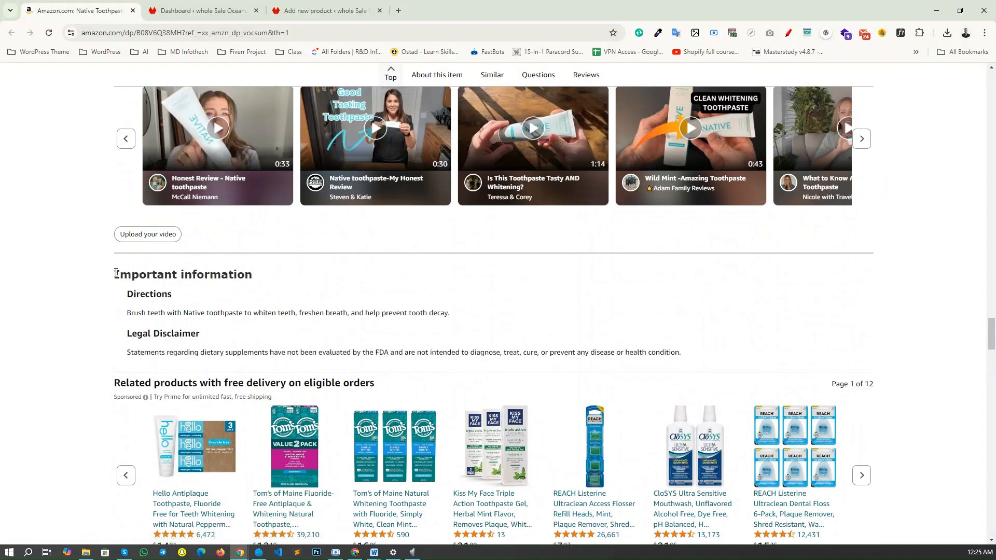
left_click_drag(110, 274, 678, 370)
key("ctrl+c")
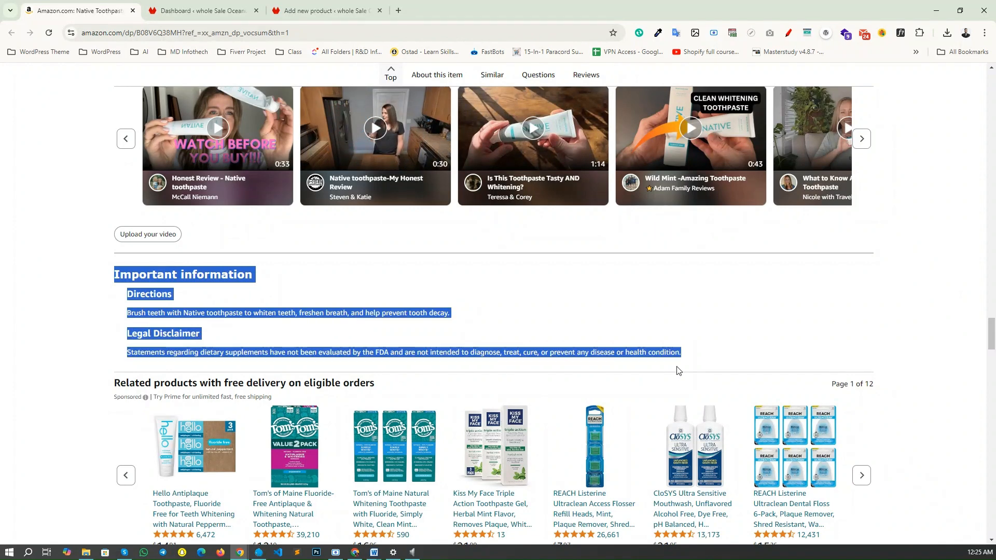
left_click(341, 4)
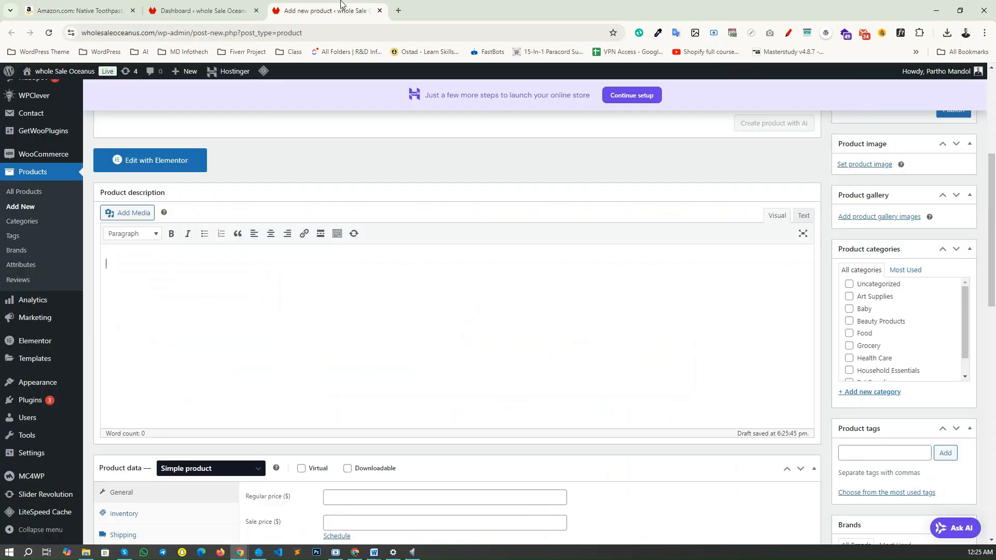
key("ctrl+v")
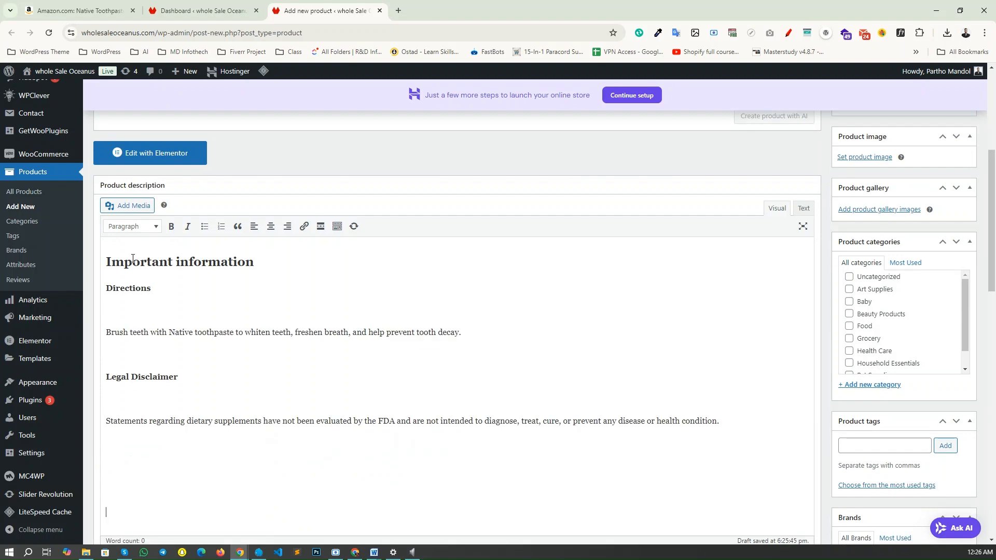
Change the "Important information" heading in the product description to Heading 3
left_click_drag(259, 263, 95, 256)
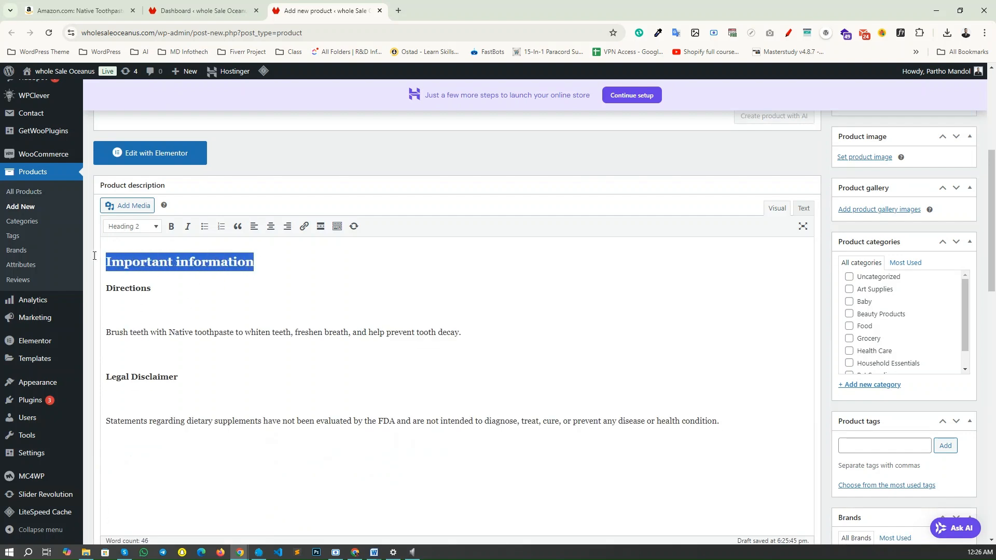
left_click(117, 228)
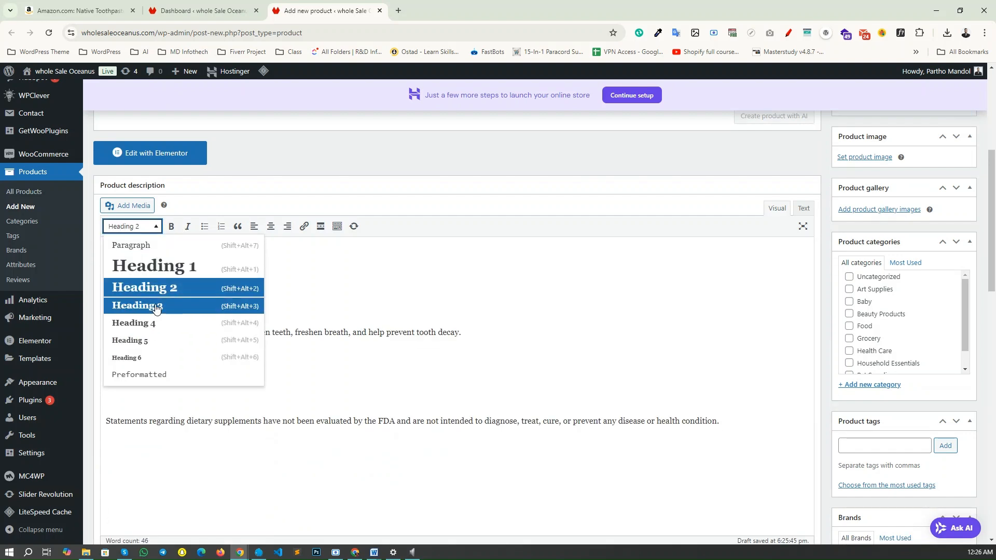
left_click(141, 311)
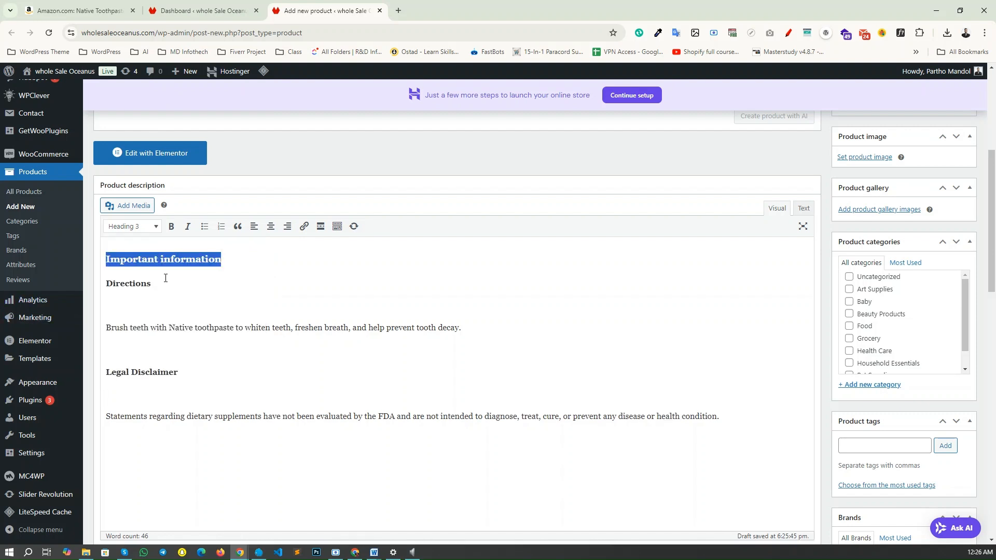
Convert the "Directions" heading to a regular paragraph in bold
left_click_drag(155, 284, 86, 283)
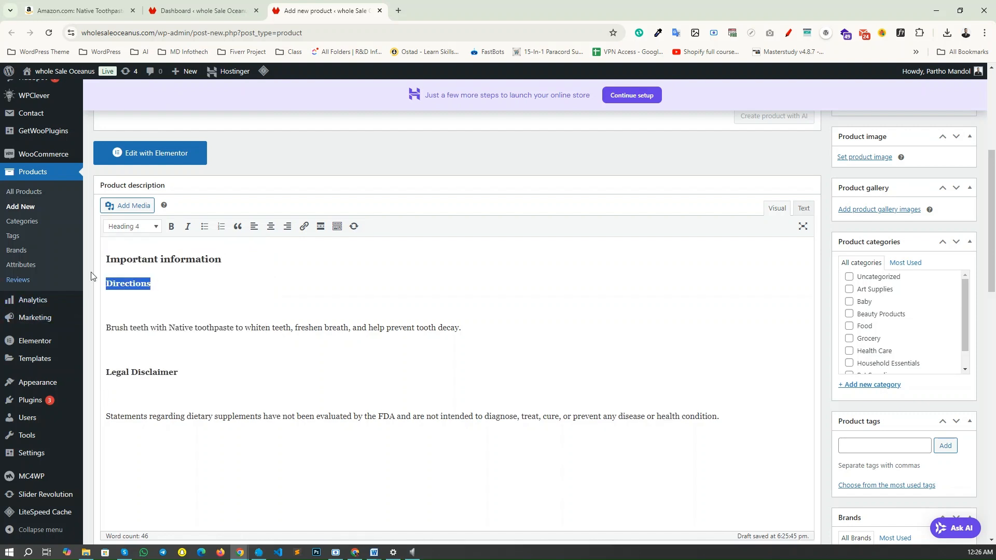
left_click(127, 229)
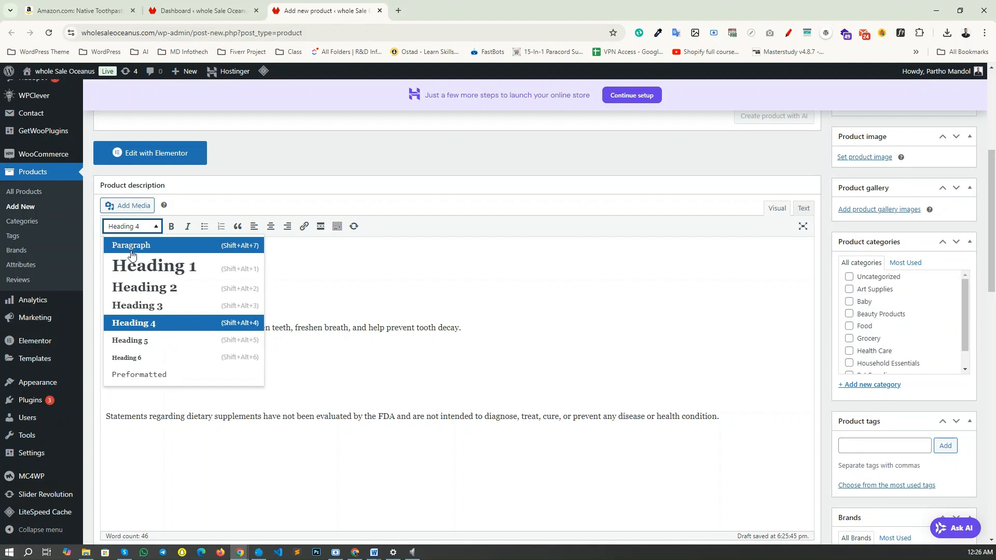
left_click(123, 242)
left_click(171, 226)
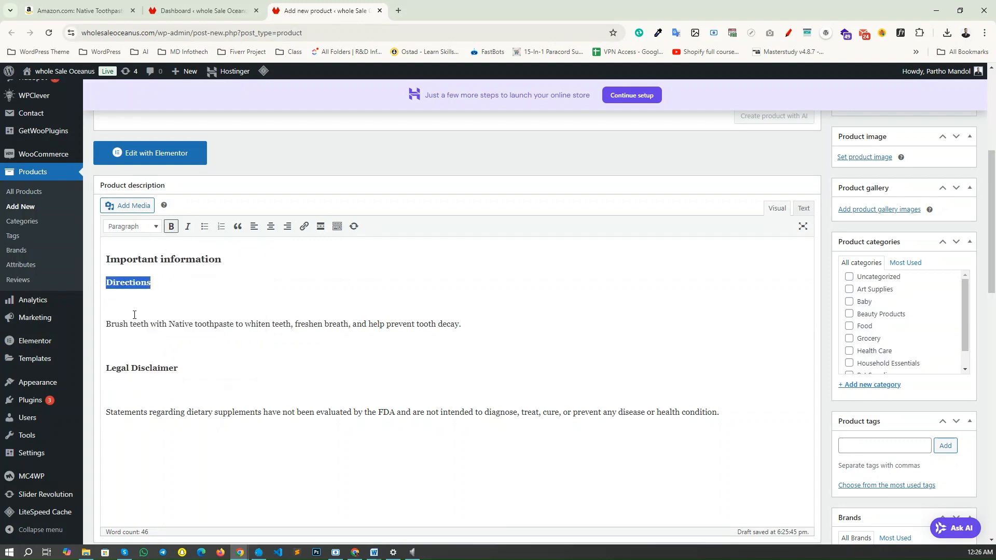
Join the brushing instructions onto the "Directions" line, separated from the label by a colon
left_click(131, 320)
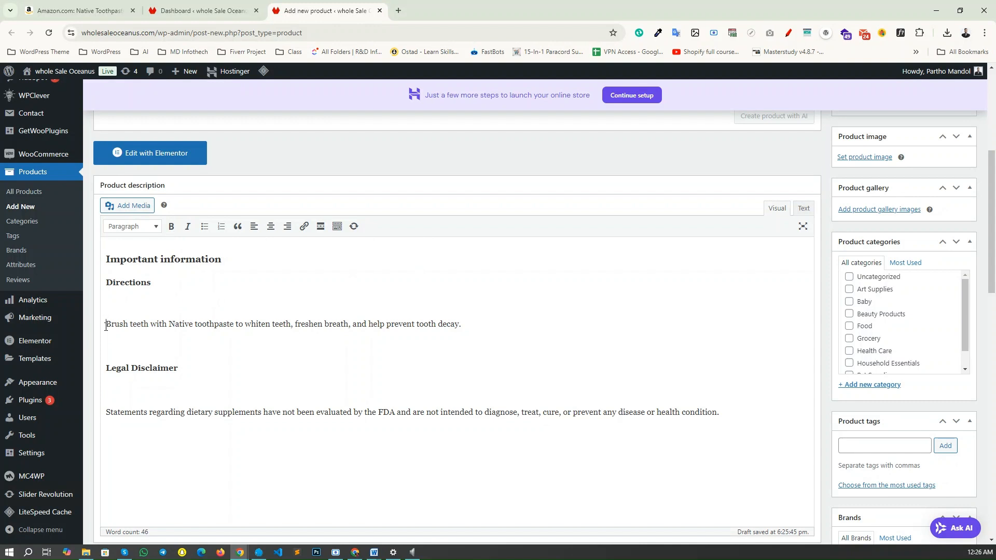
mouse_move(73, 343)
key("BackSpace")
key("BackSpace")
type(":")
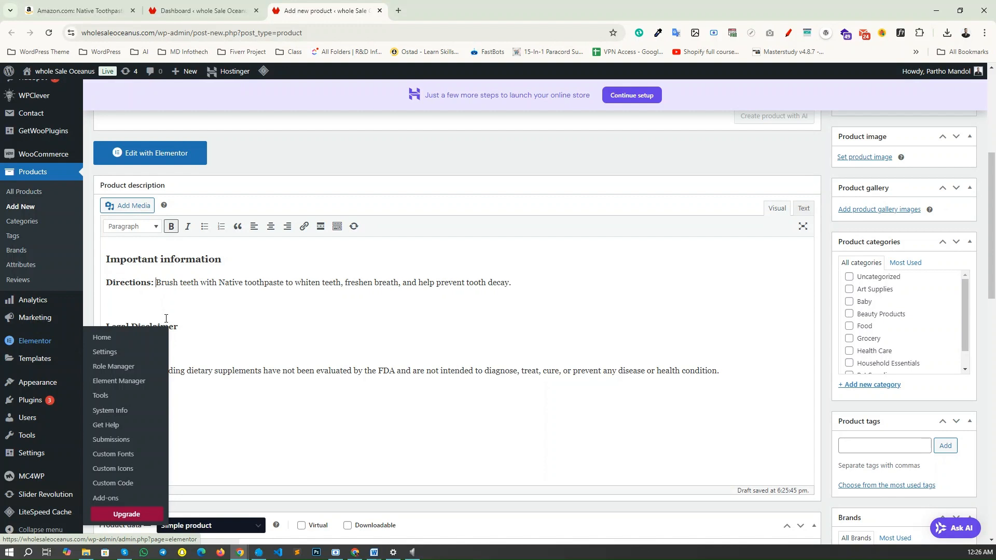
Remove the blank line above "Legal Disclaimer" and make it a bold paragraph
left_click(171, 303)
left_click(107, 328)
key("BackSpace")
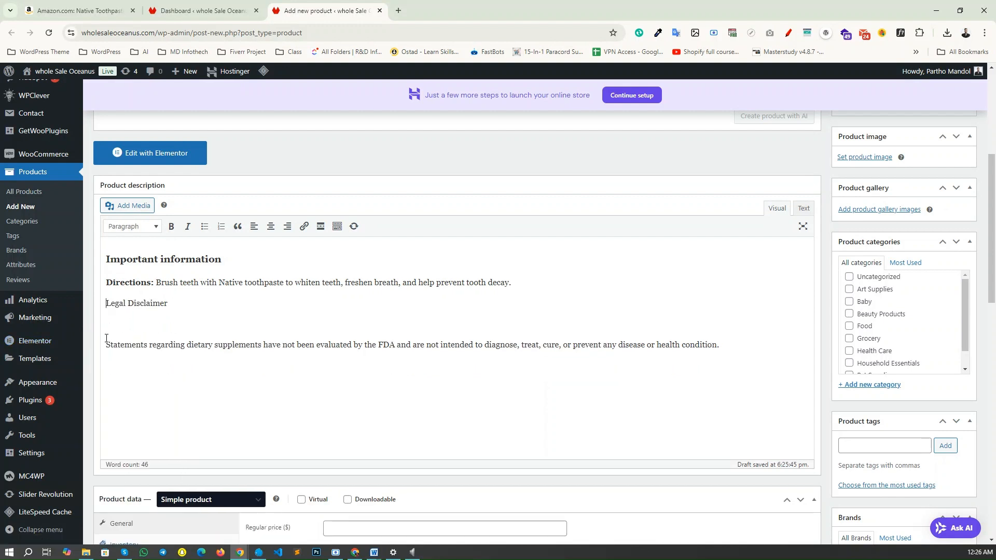
left_click_drag(170, 308, 93, 303)
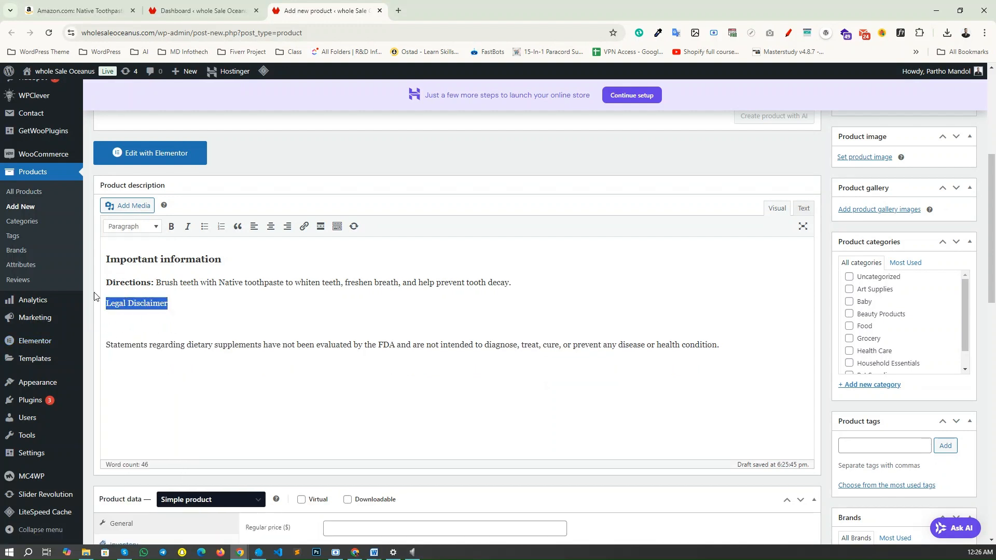
left_click(171, 226)
Join the FDA statement onto the "Legal Disclaimer" line after a colon, and start a new line below it
left_click(107, 345)
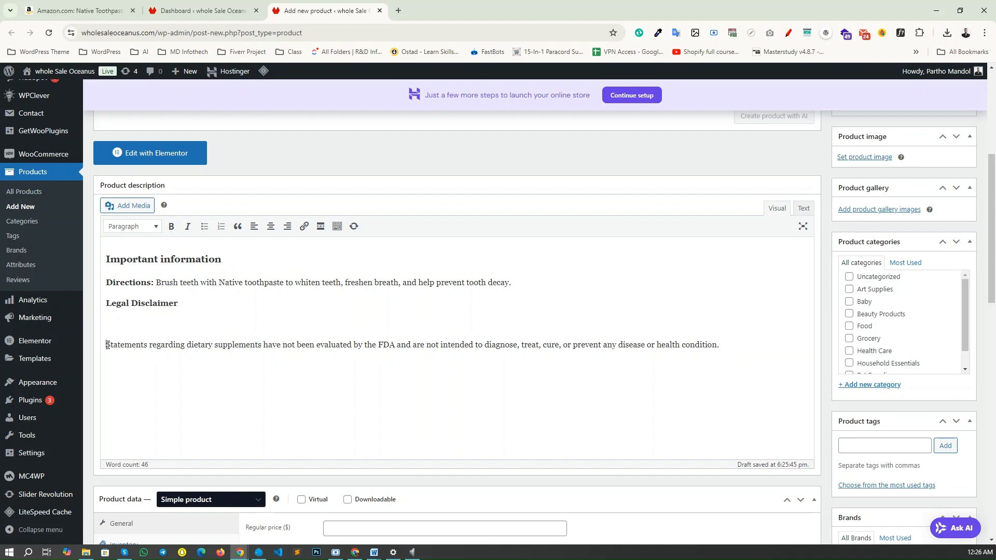
key("BackSpace")
key("BackSpace")
type(":")
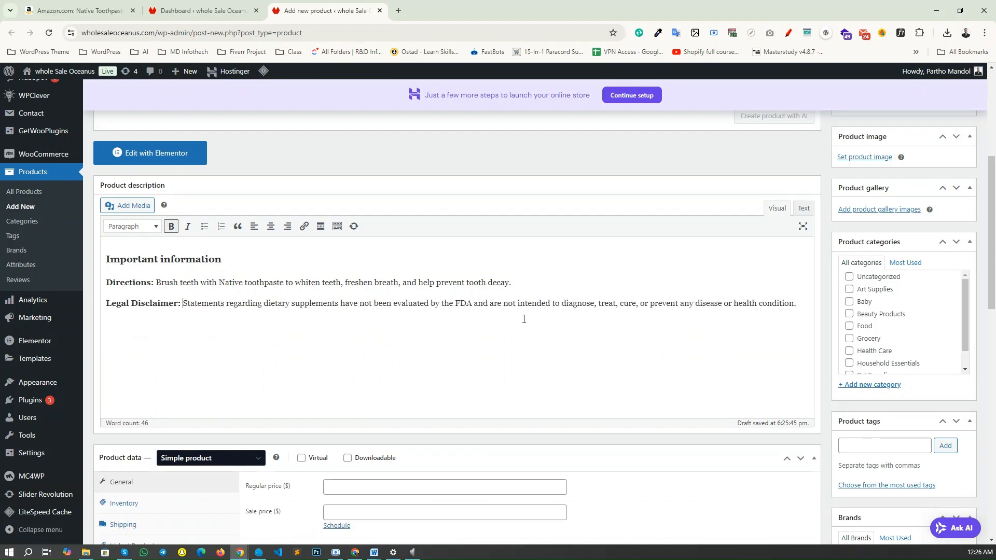
left_click(801, 307)
key("Return")
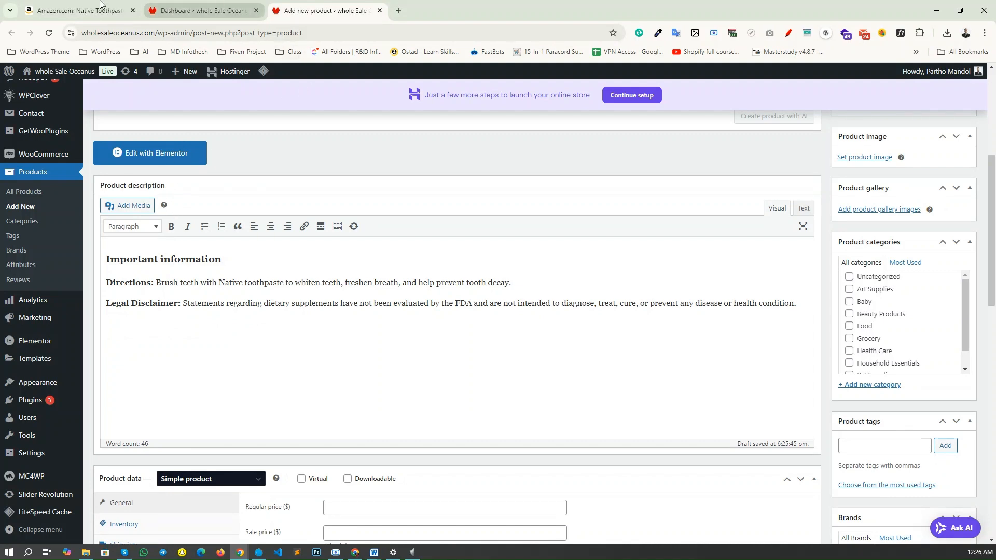
Copy the specification table from Brand to Material Type Free on the Amazon listing and paste it below the Legal Disclaimer paragraph
left_click(130, 8)
scroll(460, 240, "up", 15)
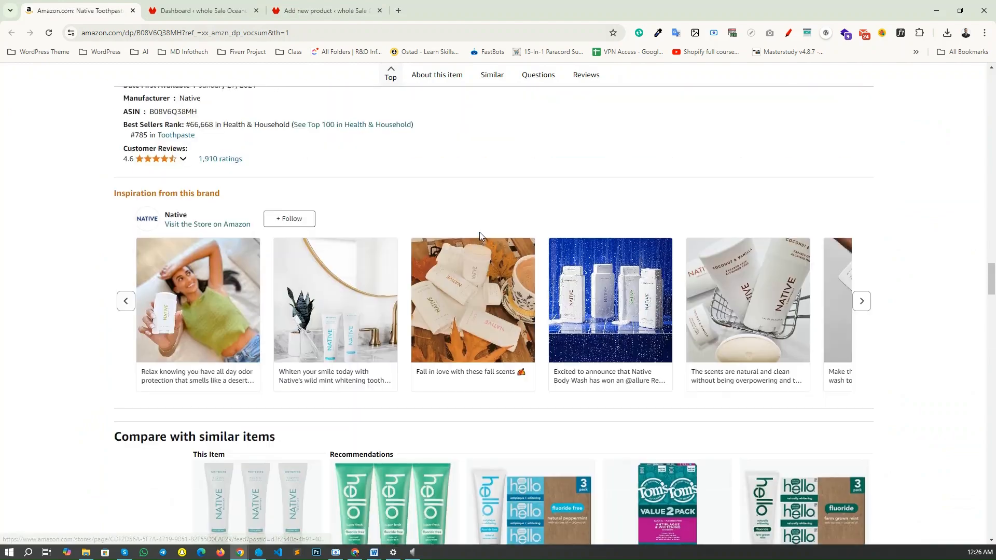
scroll(479, 231, "up", 15)
scroll(489, 234, "up", 15)
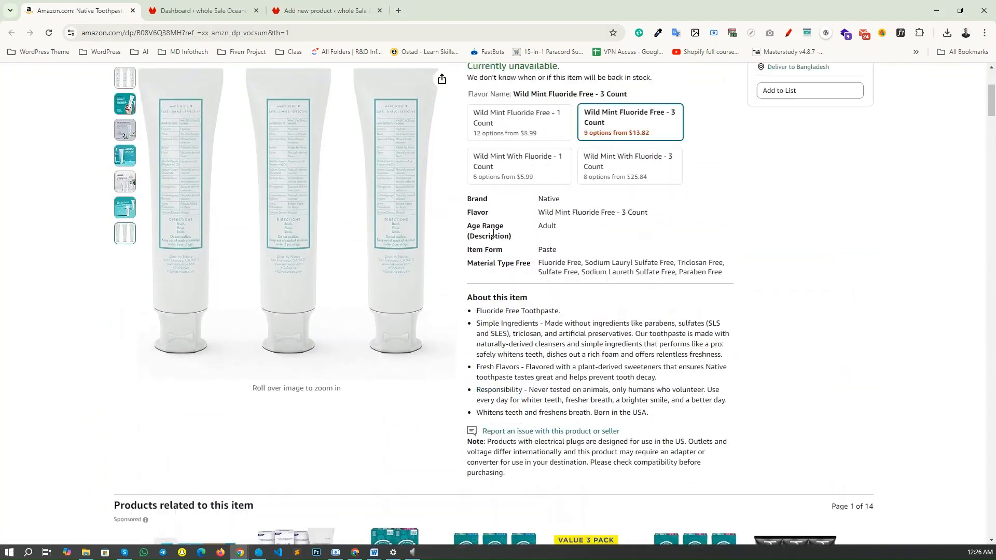
scroll(493, 233, "up", 3)
left_click_drag(719, 367, 469, 291)
key("ctrl+c")
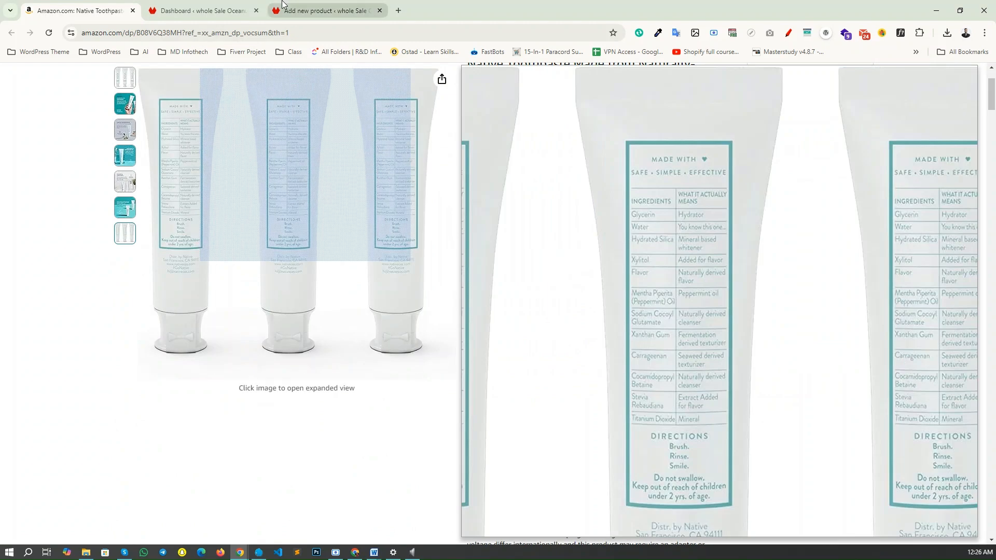
left_click(291, 6)
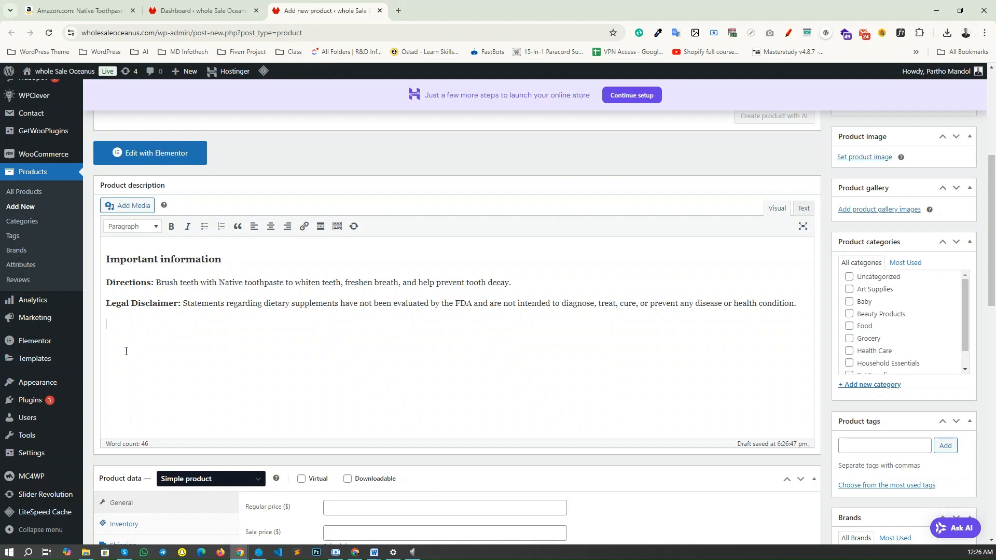
key("ctrl+v")
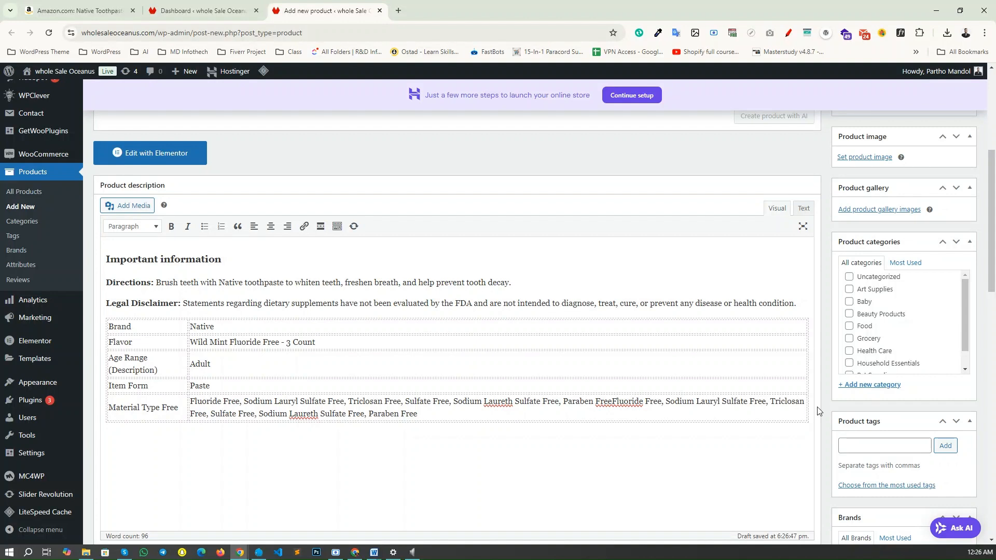
scroll(809, 344, "down", 1)
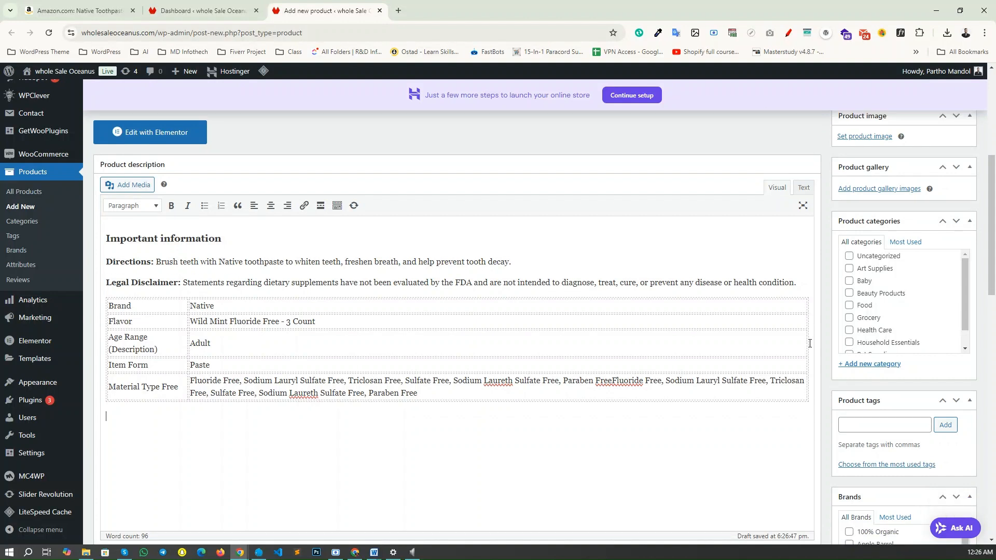
Copy the "About this item" heading and its bullets from the Amazon listing and paste them below the specification table
left_click(117, 420)
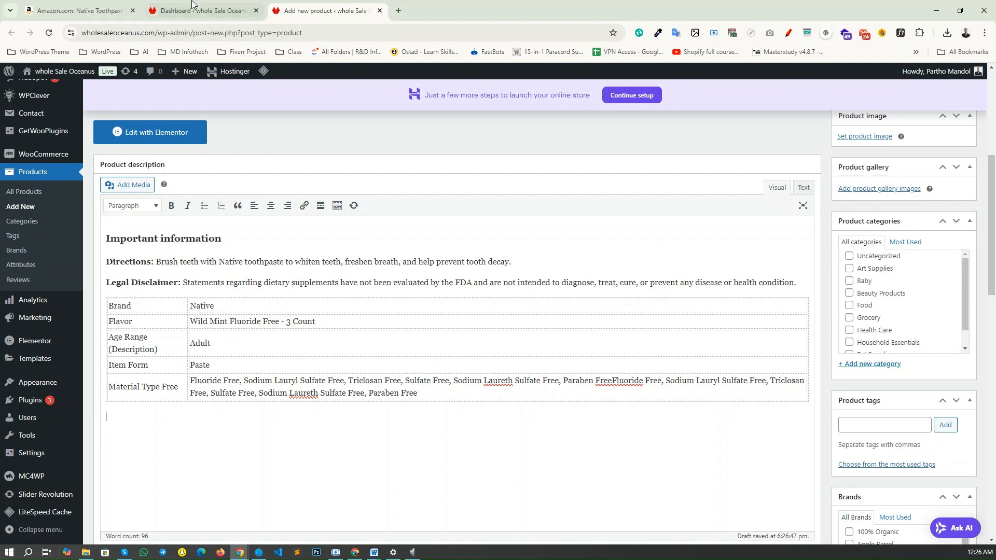
left_click(102, 8)
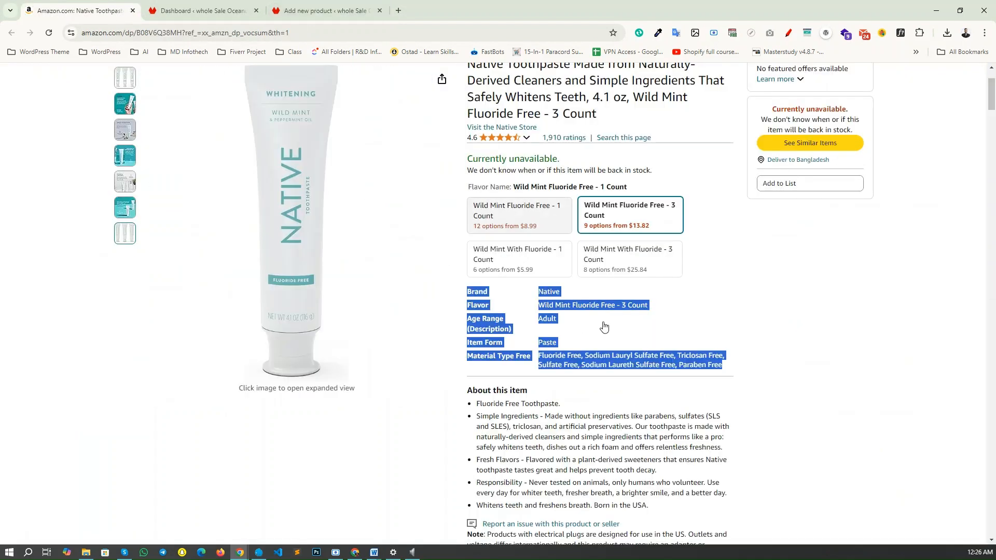
scroll(612, 314, "down", 3)
left_click_drag(469, 237, 653, 351)
key("ctrl+c")
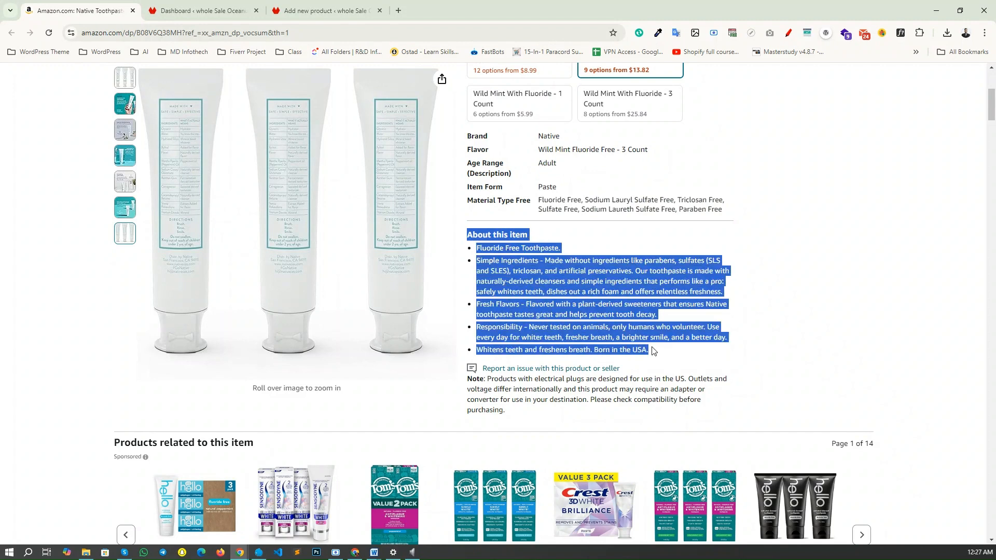
left_click(326, 10)
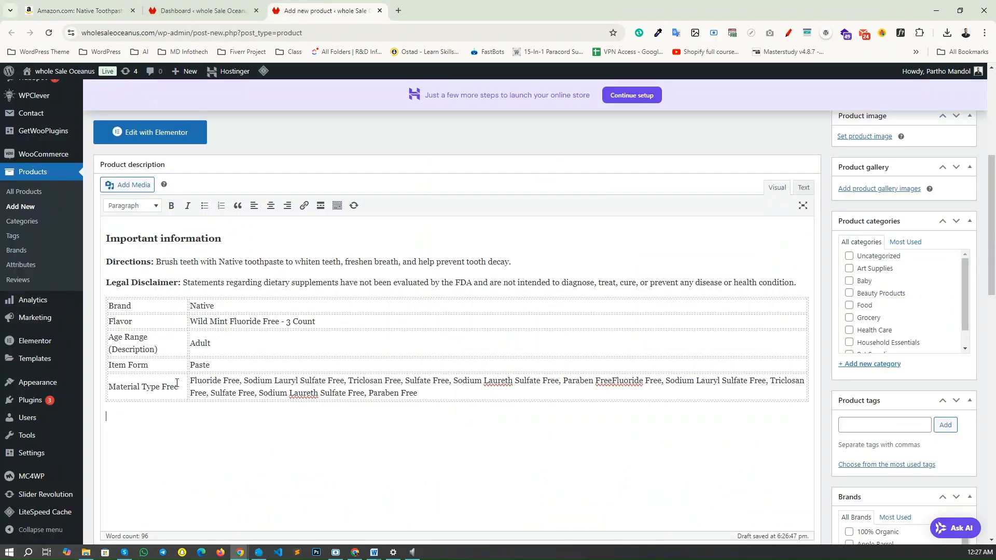
key("ctrl+v")
Change the "About this item" heading in the product description to Heading 4
left_click_drag(237, 421, 103, 412)
left_click(132, 200)
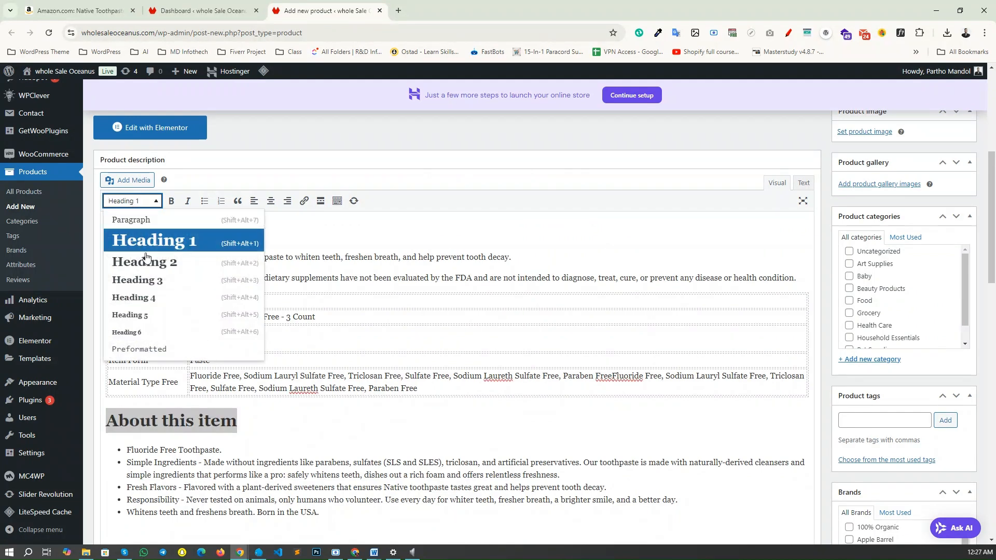
left_click(136, 296)
left_click(161, 423)
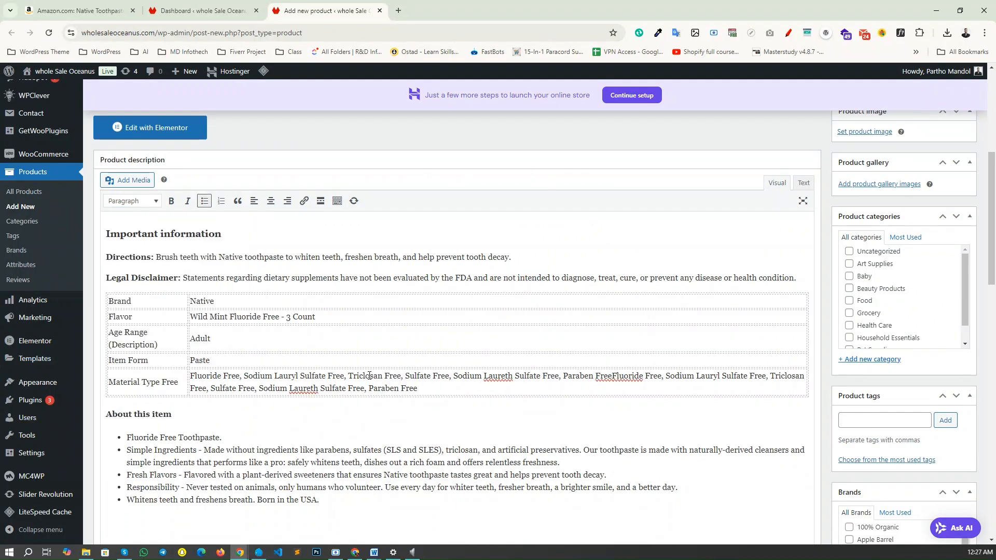
Mark the simple product as Virtual and expand its product data section
scroll(257, 303, "down", 7)
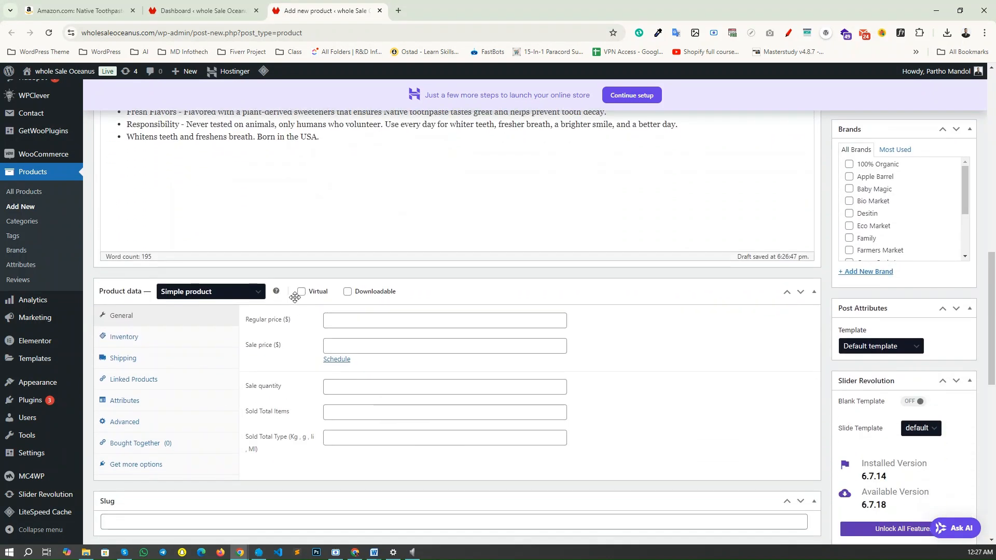
left_click(304, 296)
left_click(303, 296)
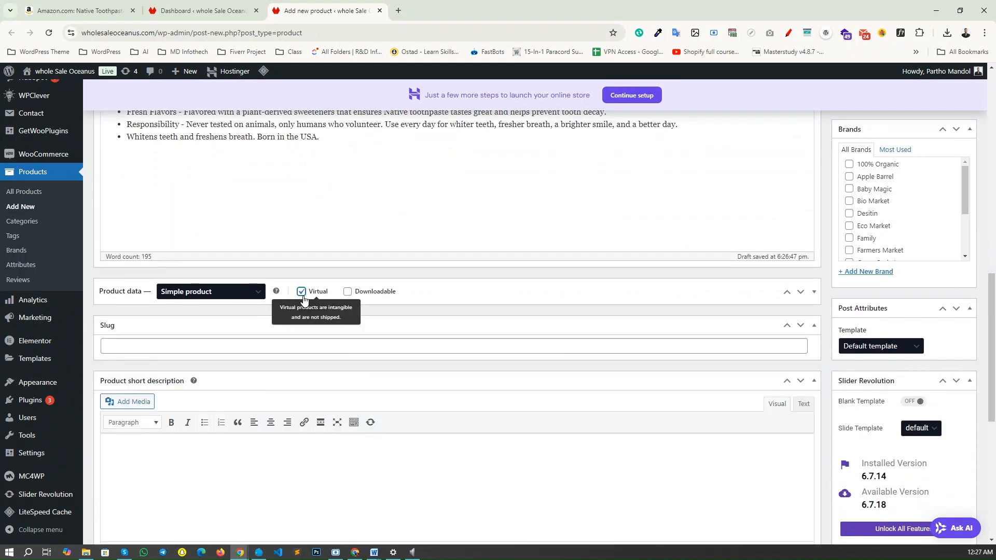
left_click(812, 294)
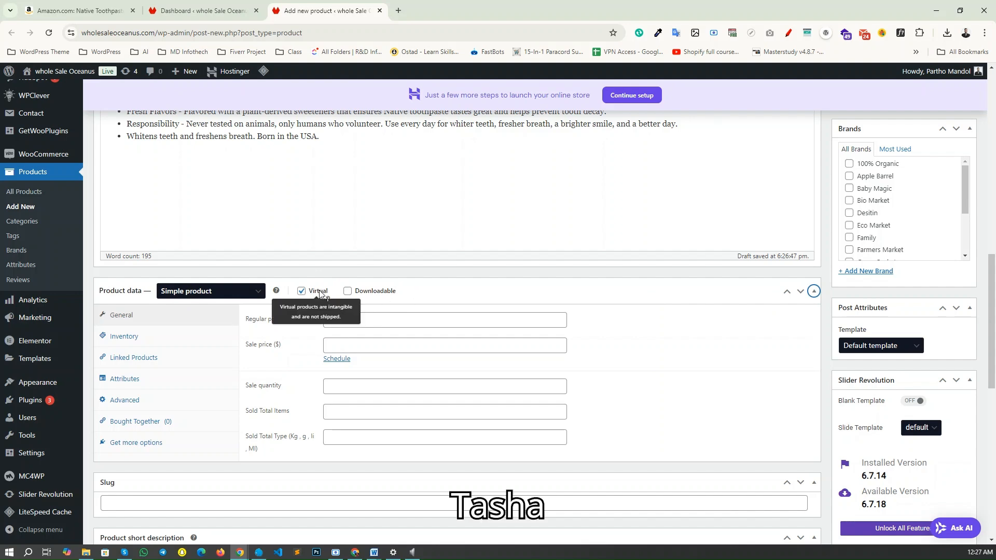
Check the 3 Count option's price on the Amazon listing and set the product's regular price to 13.97
left_click(77, 11)
scroll(525, 201, "up", 5)
scroll(516, 202, "down", 2)
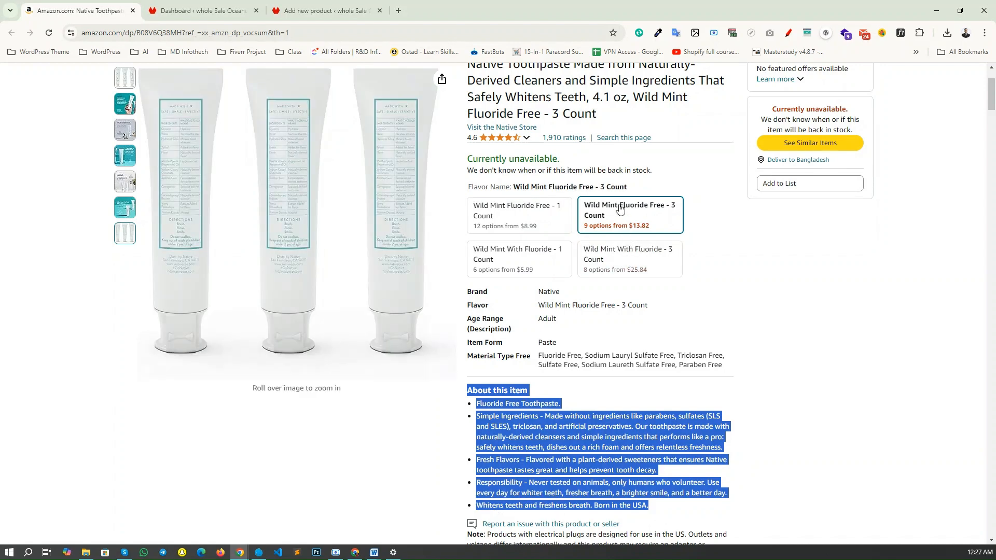
left_click_drag(553, 113, 597, 115)
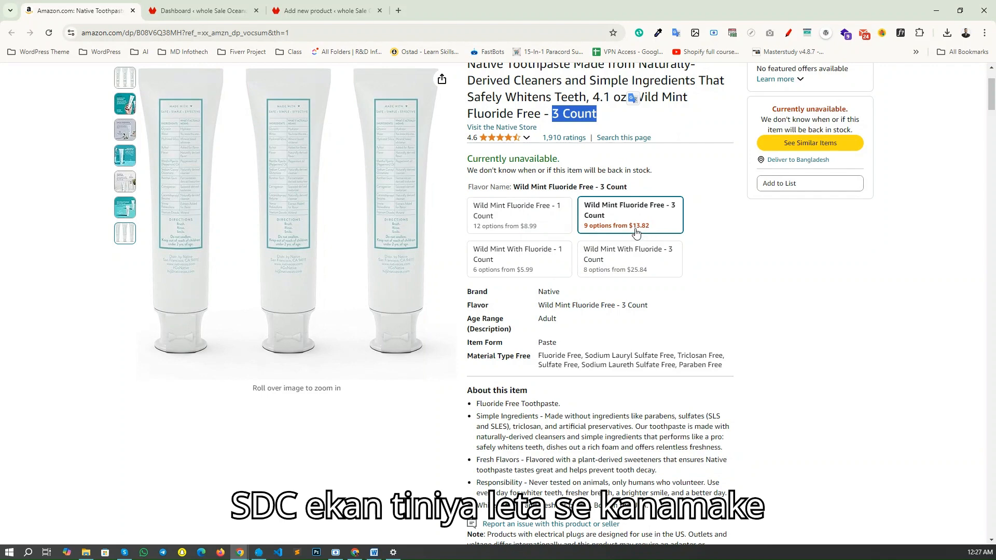
left_click(314, 12)
left_click(345, 321)
type("13.")
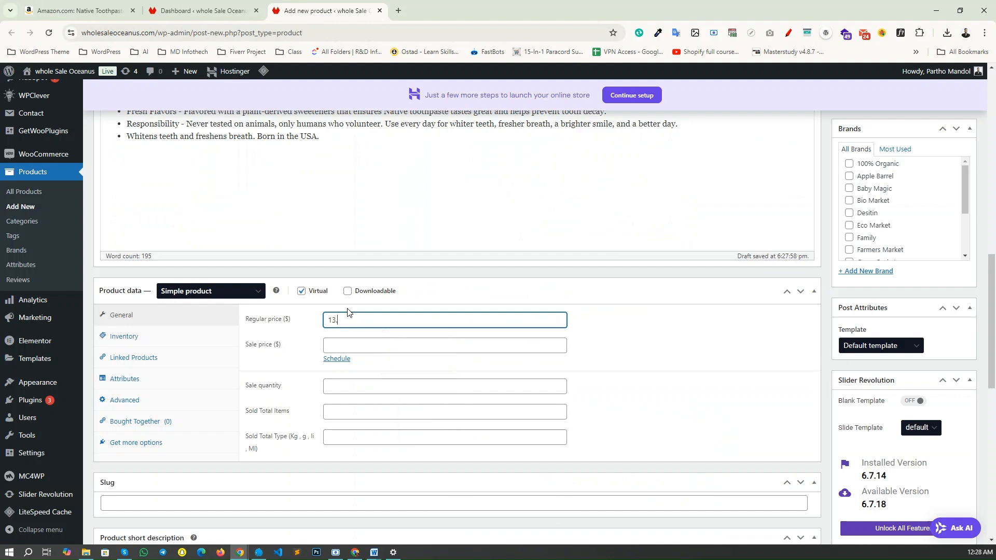
type("97")
Set the product's sale price to 12.48
left_click(347, 339)
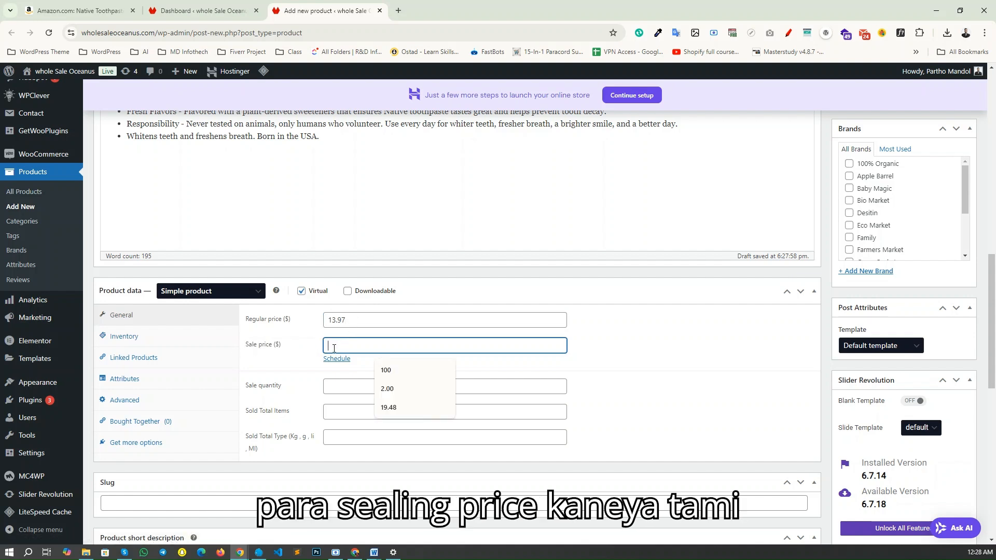
left_click(328, 324)
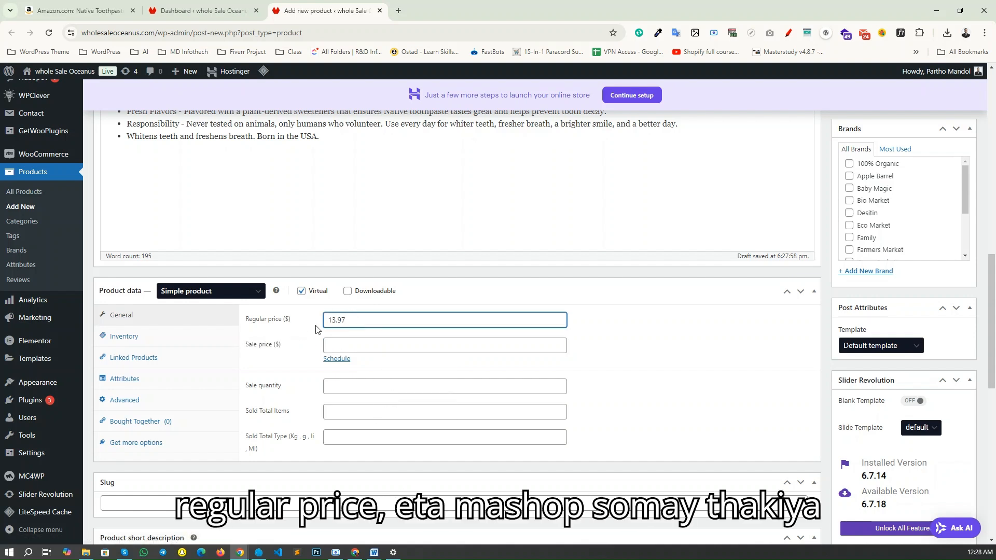
left_click_drag(248, 346, 283, 345)
left_click(332, 346)
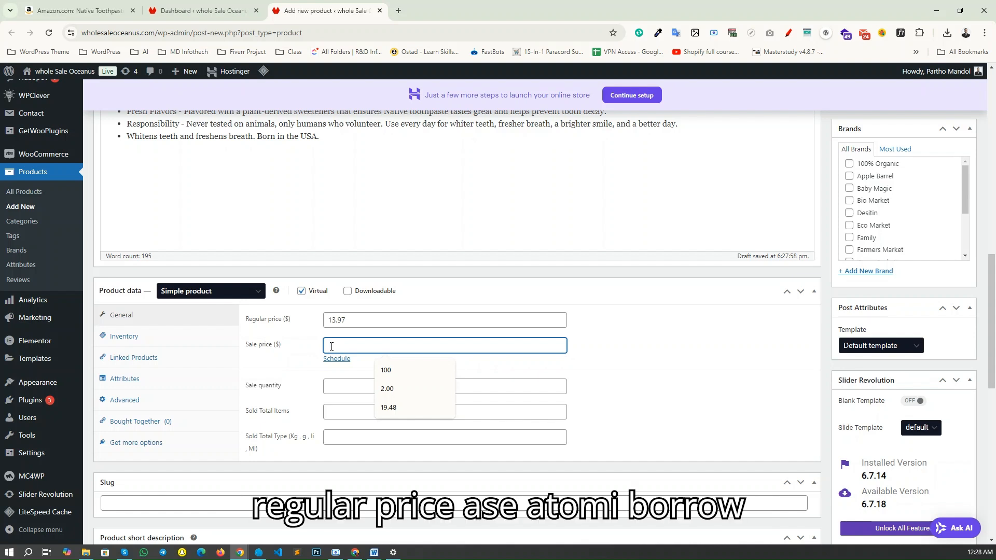
type("1")
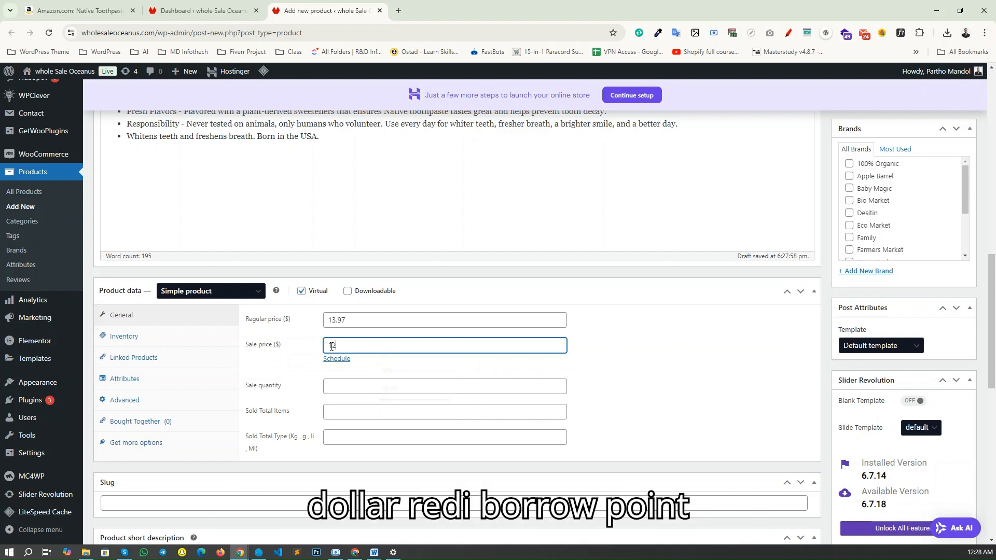
type("2.48")
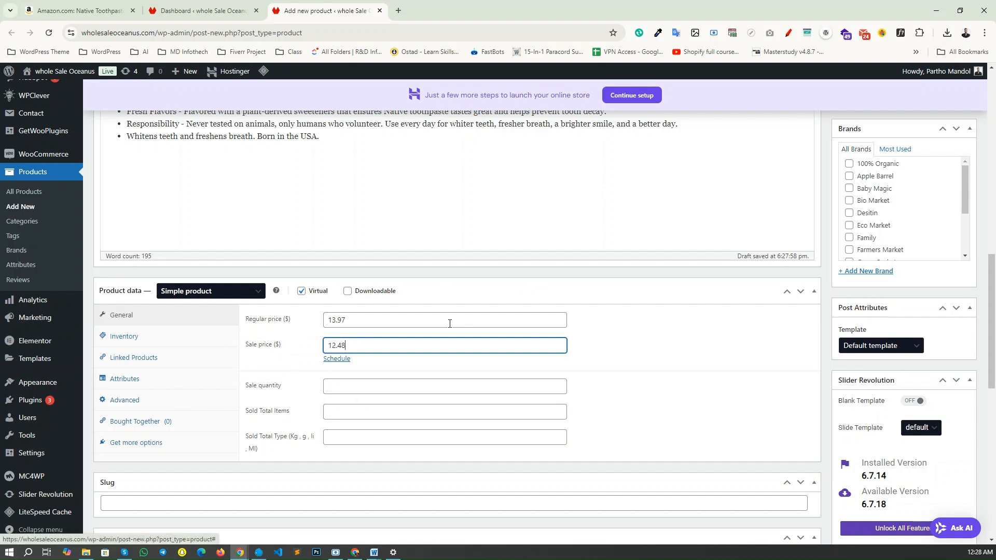
Set the product's SKU to B08V6Q38MH in the inventory data
left_click(140, 337)
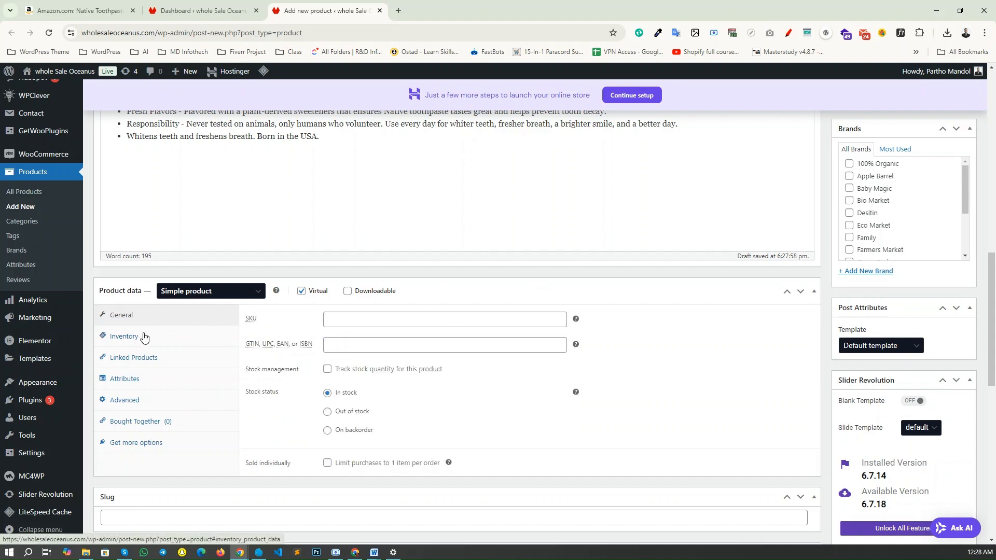
left_click(374, 316)
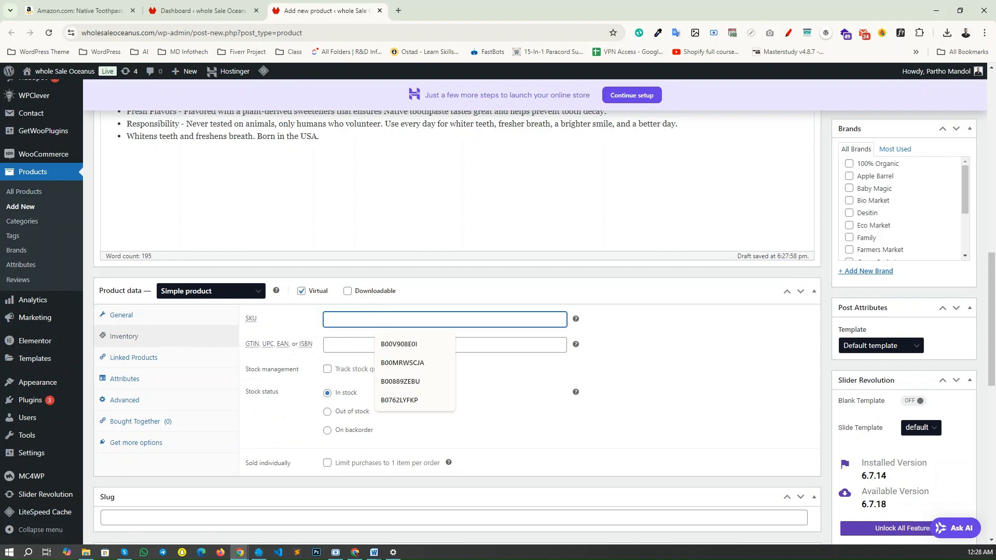
key("alt+Tab")
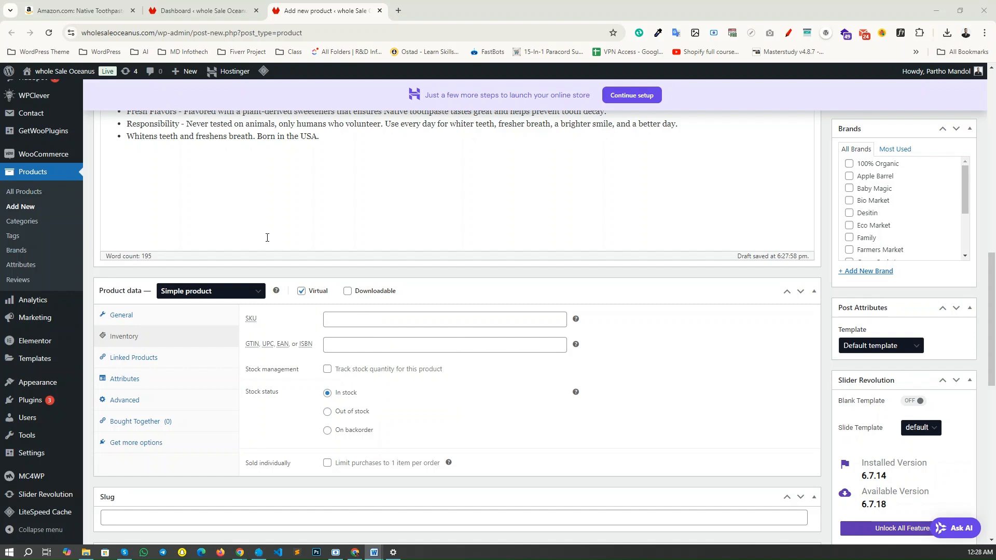
left_click(332, 326)
type("B08V6Q38MH")
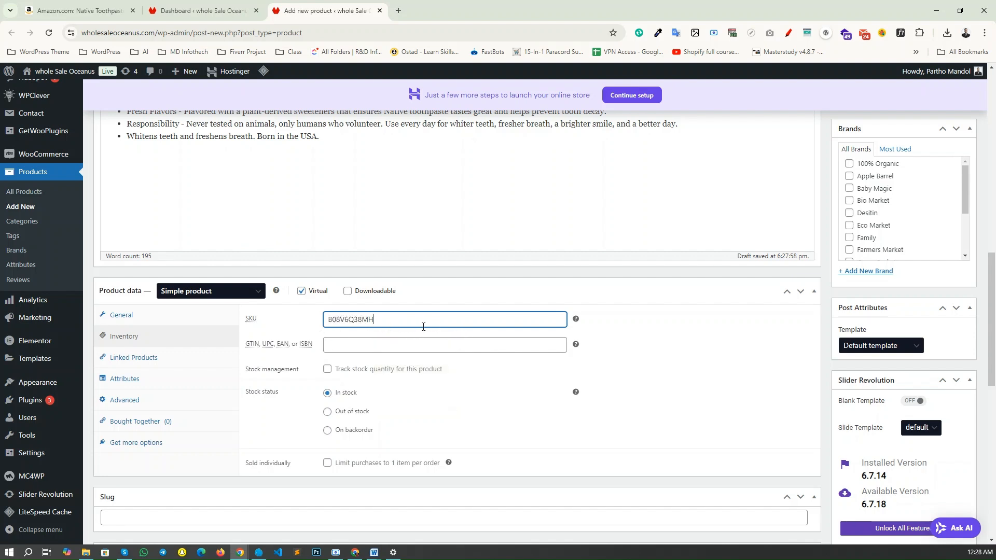
Copy the brushing directions sentence from the product description into the product short description
scroll(487, 404, "down", 5)
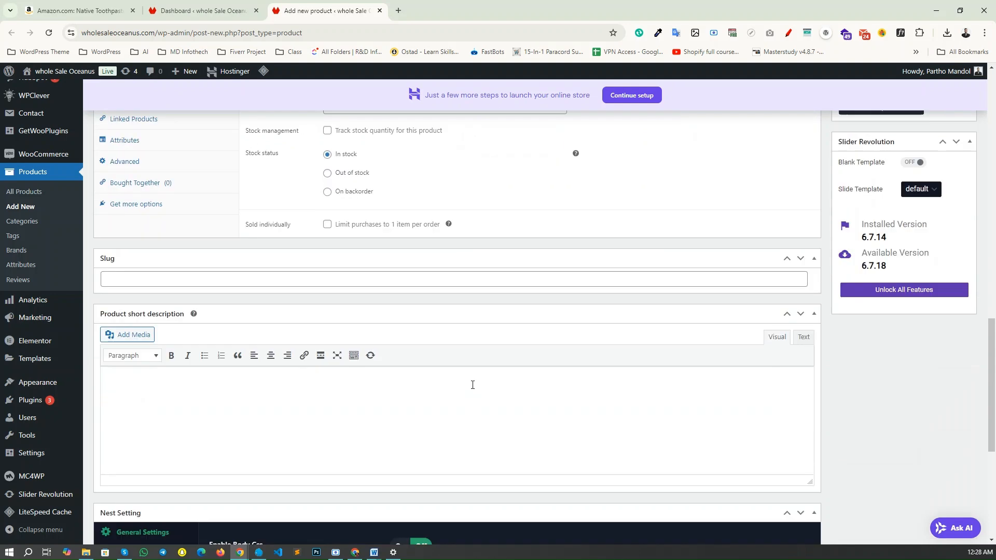
scroll(422, 364, "up", 10)
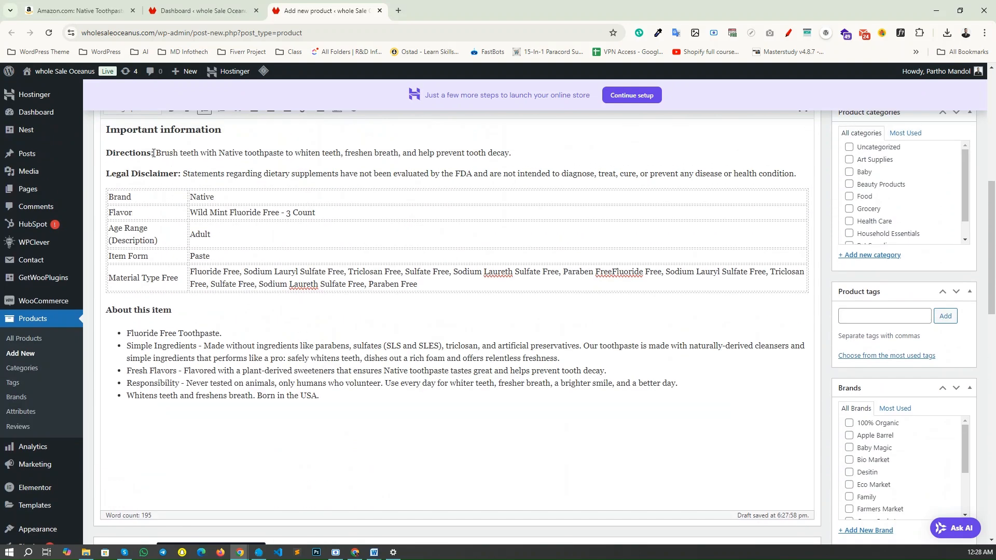
left_click_drag(155, 153, 514, 151)
key("ctrl+c")
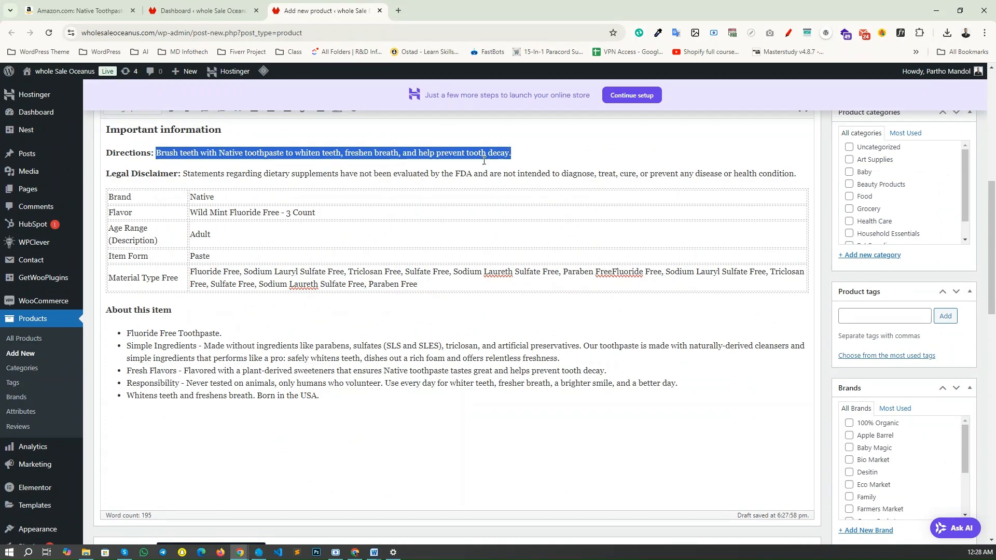
scroll(280, 280, "down", 8)
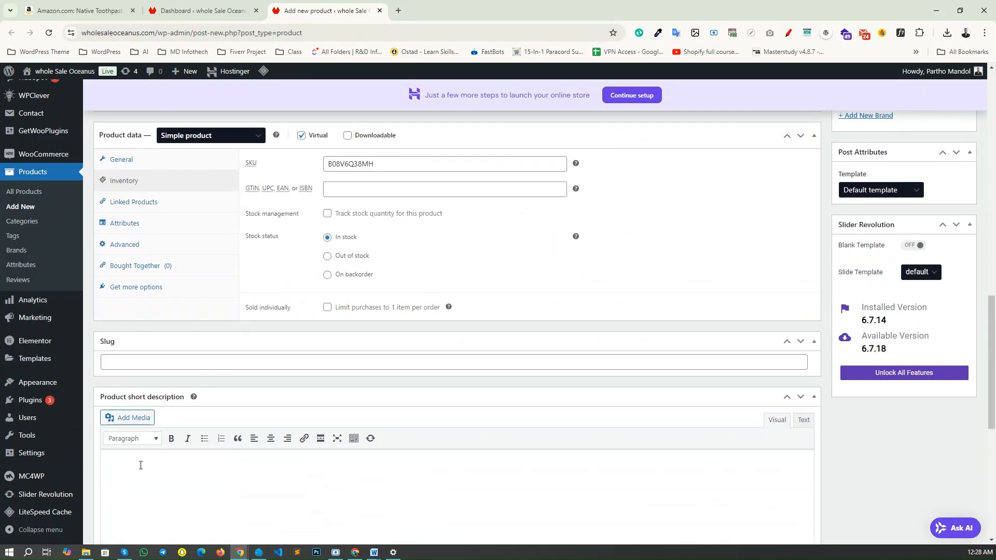
left_click(140, 466)
key("ctrl+v")
Copy the Legal Disclaimer's FDA statement and append it after the brushing sentence in the product short description
scroll(267, 321, "up", 8)
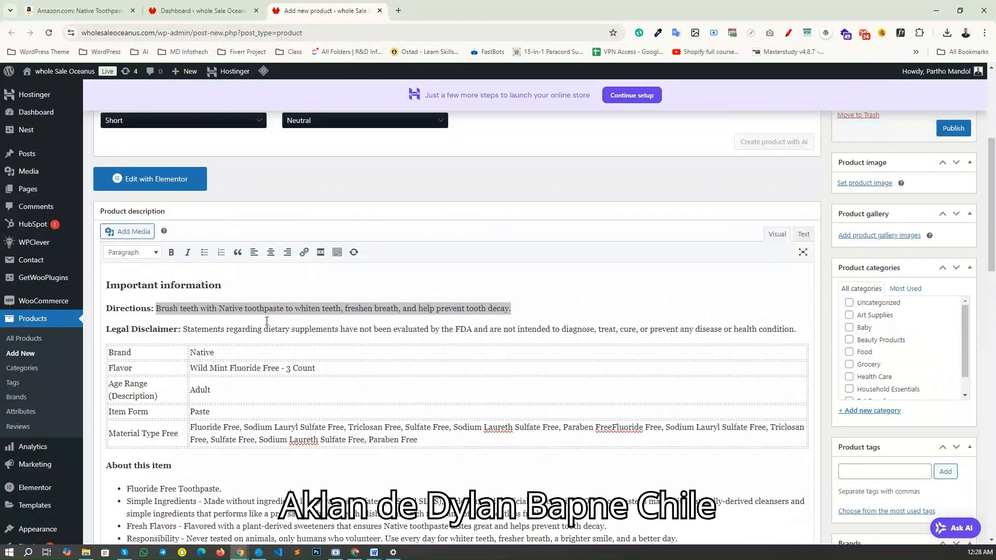
left_click_drag(183, 329, 812, 325)
key("ctrl+c")
scroll(371, 344, "down", 8)
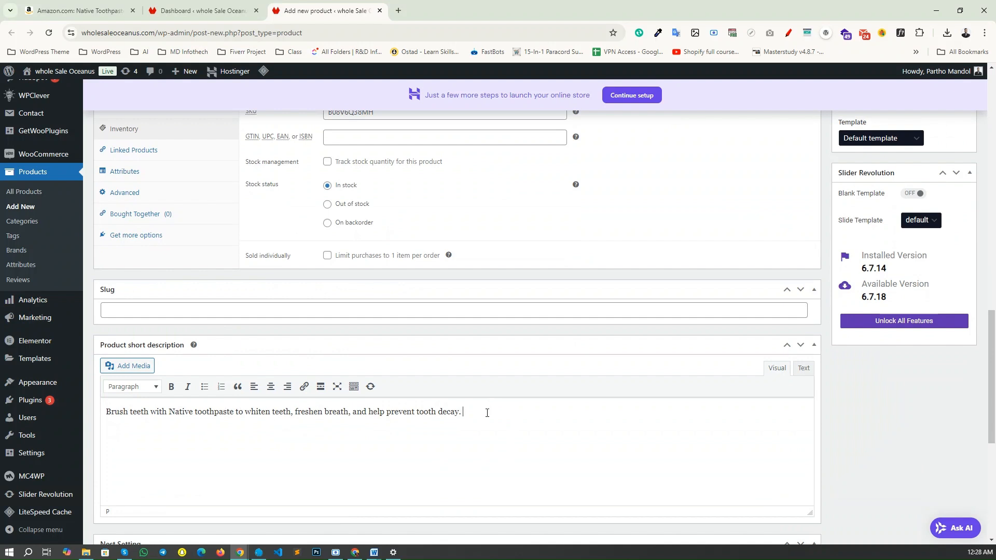
key("ctrl+v")
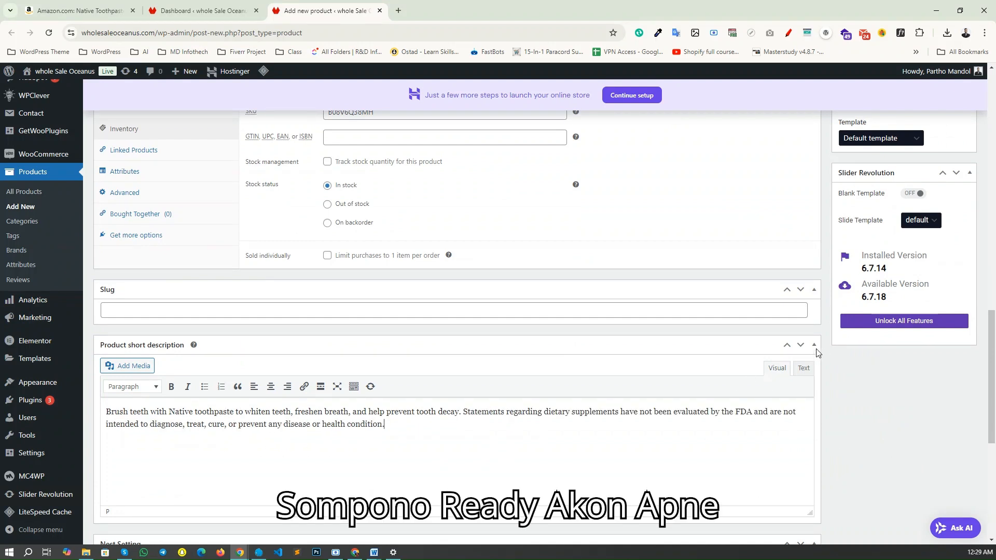
scroll(812, 434, "up", 10)
scroll(790, 324, "up", 7)
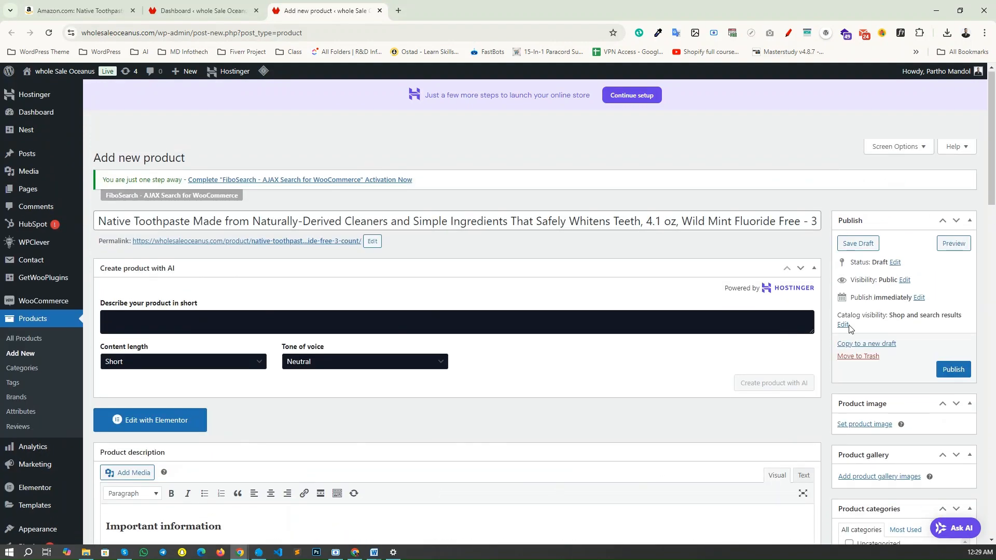
Upload 71H-WaqUy0L._SX466.png from New folder (9) and set it as the product image
scroll(821, 332, "down", 3)
left_click(871, 268)
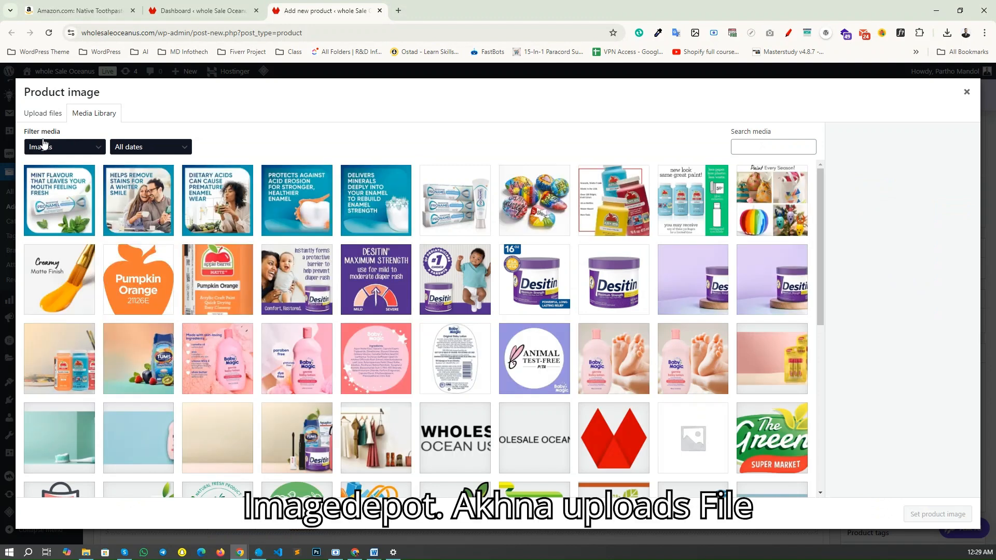
left_click(34, 120)
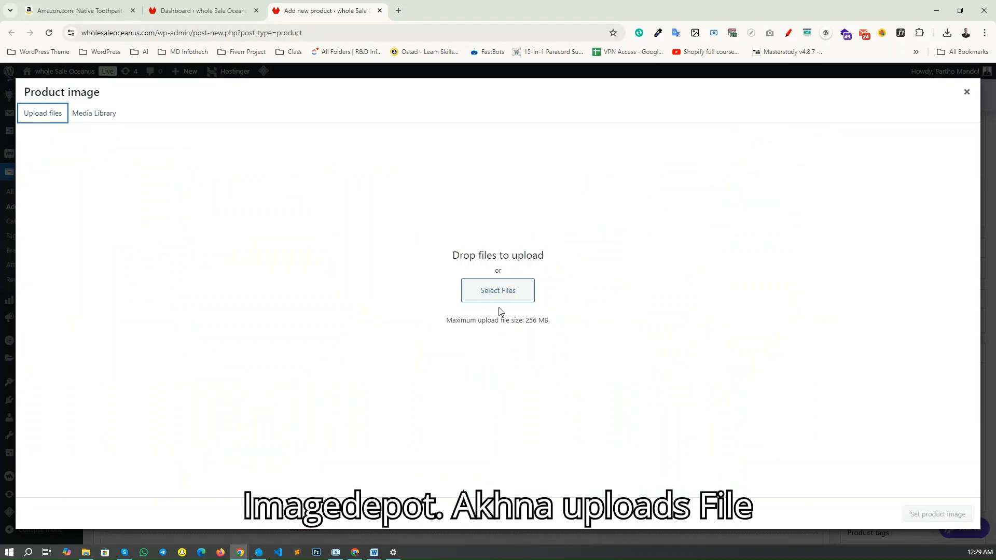
left_click(487, 296)
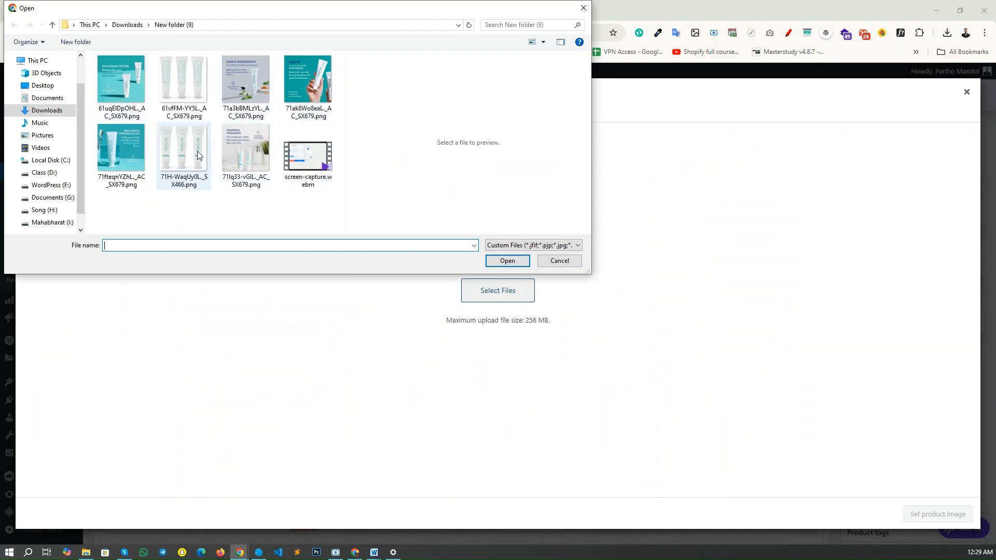
left_click(179, 147)
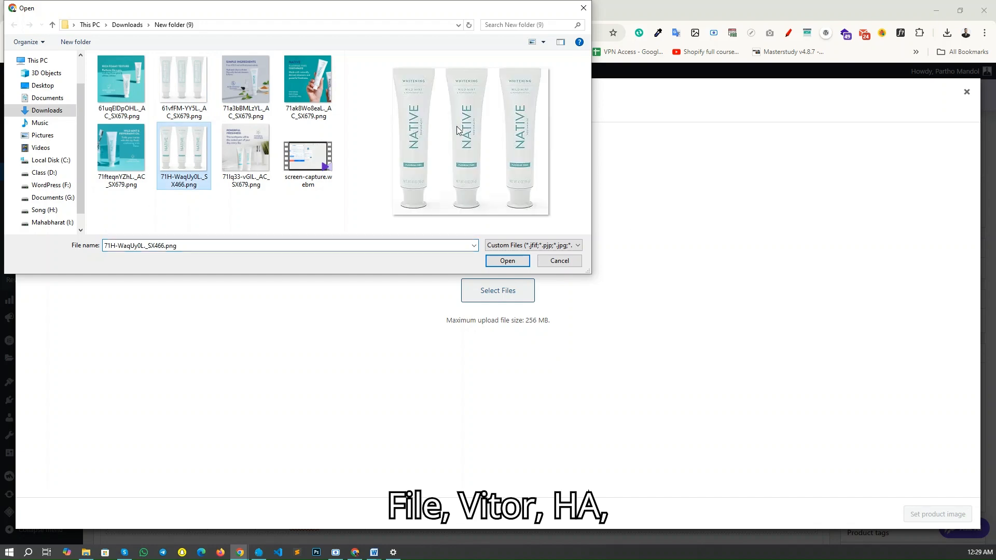
left_click(528, 265)
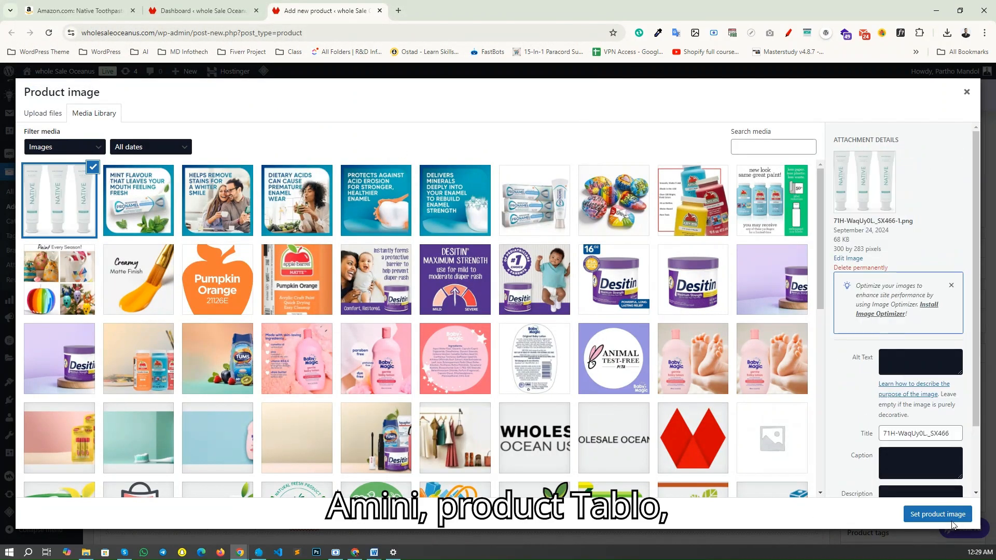
left_click(943, 517)
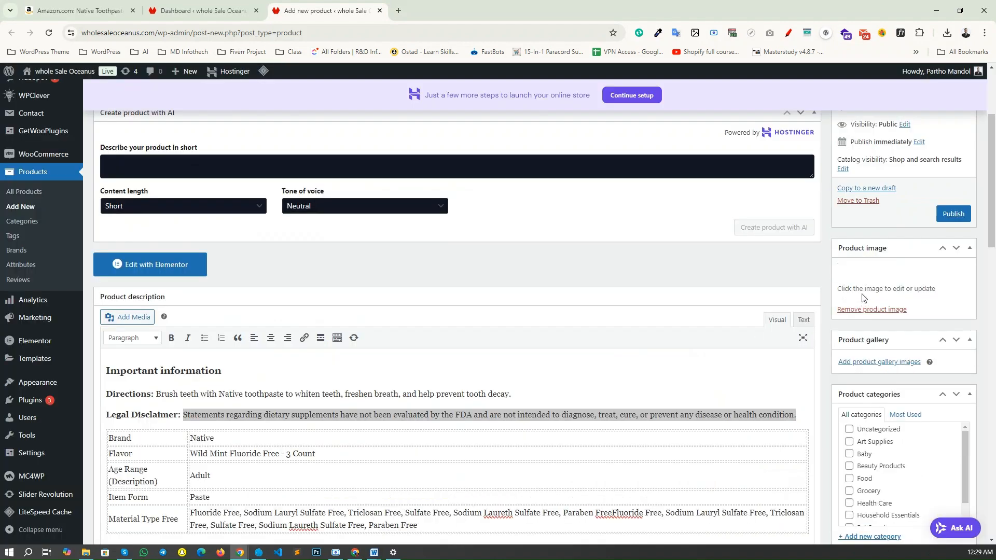
Upload the five promotional toothpaste images from New folder (9) for the product gallery, leaving out 61vfFM-YY5L._AC_SX679.png and 71H-WaqUy0L._SX466.png
scroll(877, 286, "down", 4)
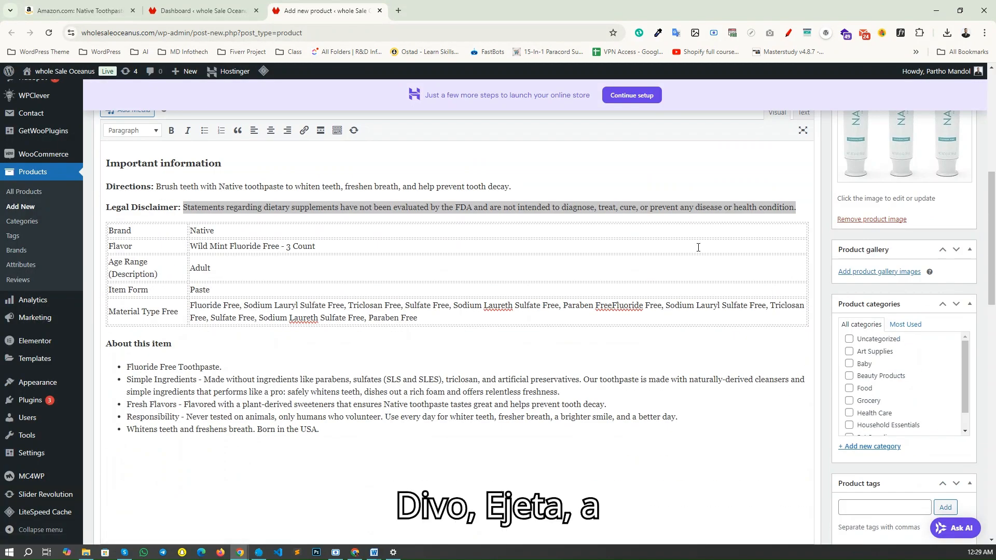
left_click(878, 271)
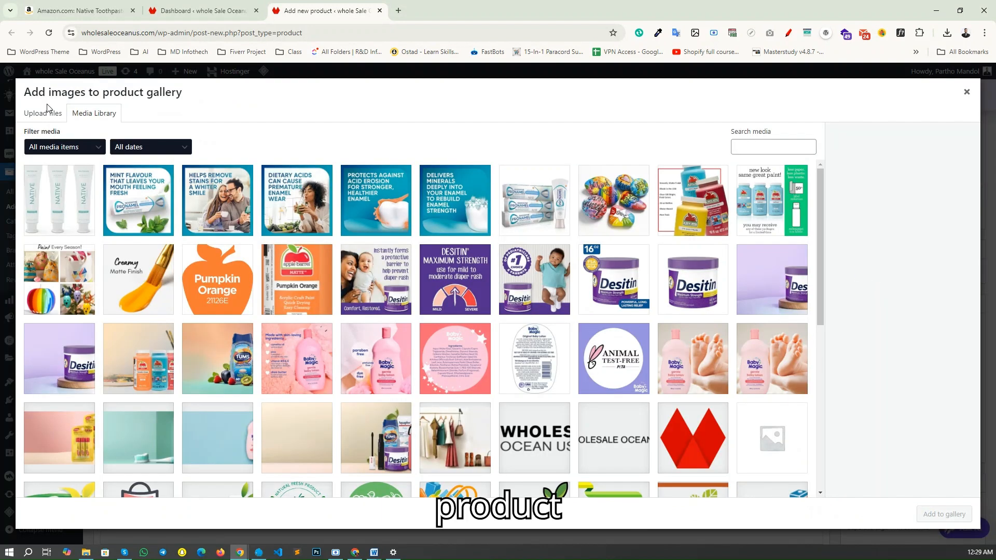
left_click(43, 113)
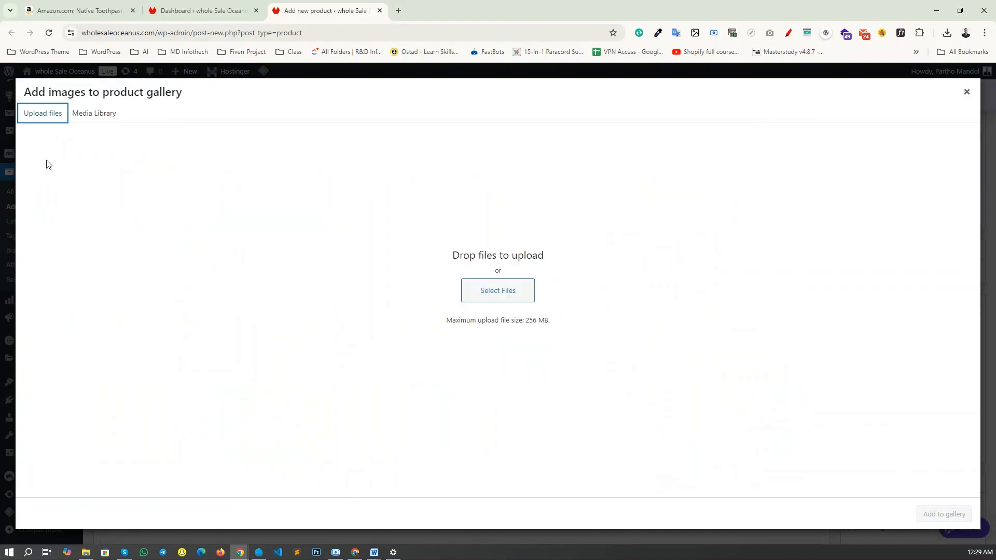
left_click(456, 300)
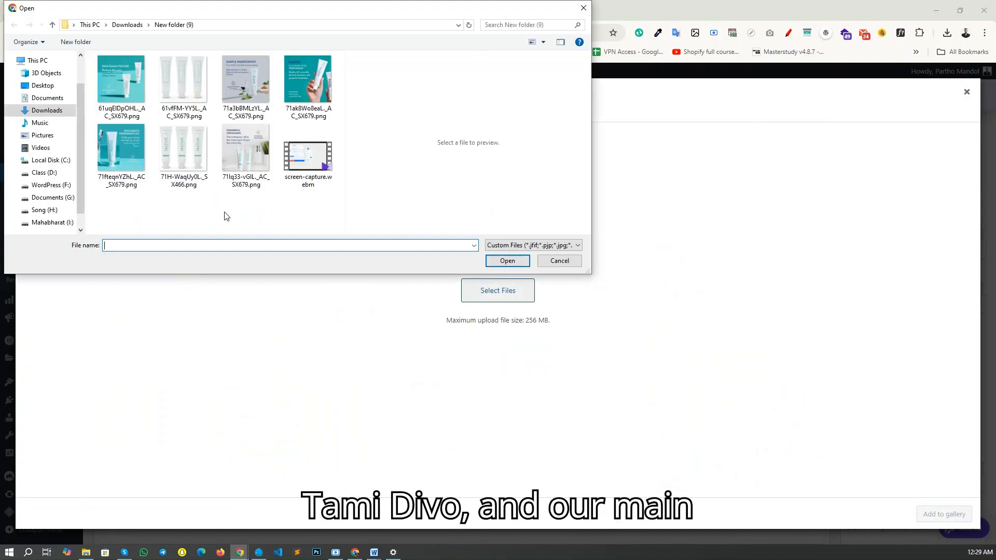
left_click(124, 82)
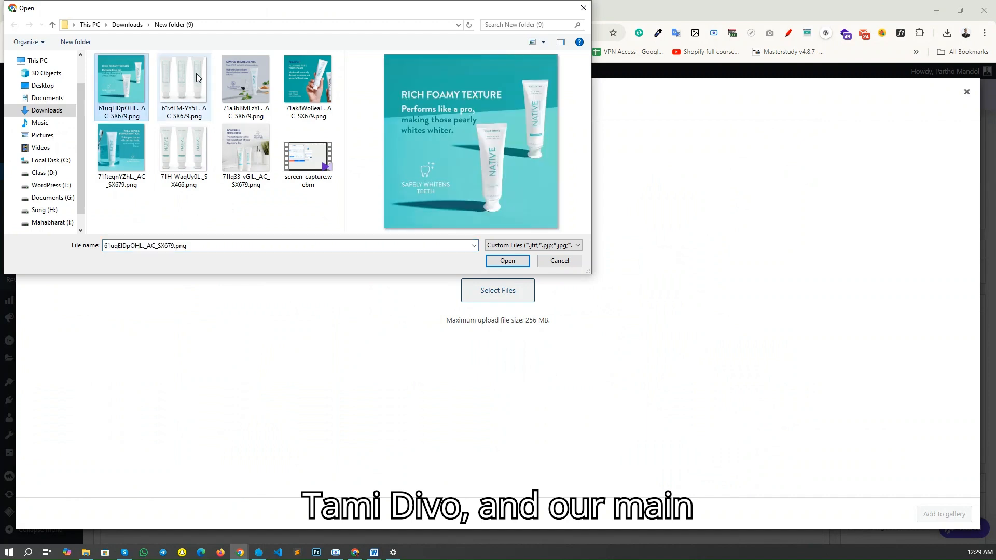
left_click(231, 96, "ctrl")
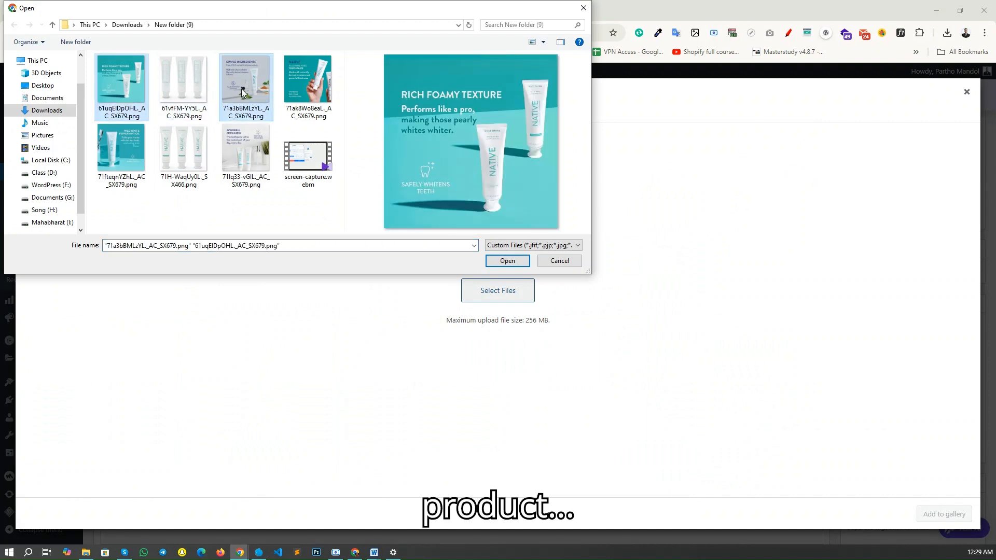
left_click(136, 151, "ctrl")
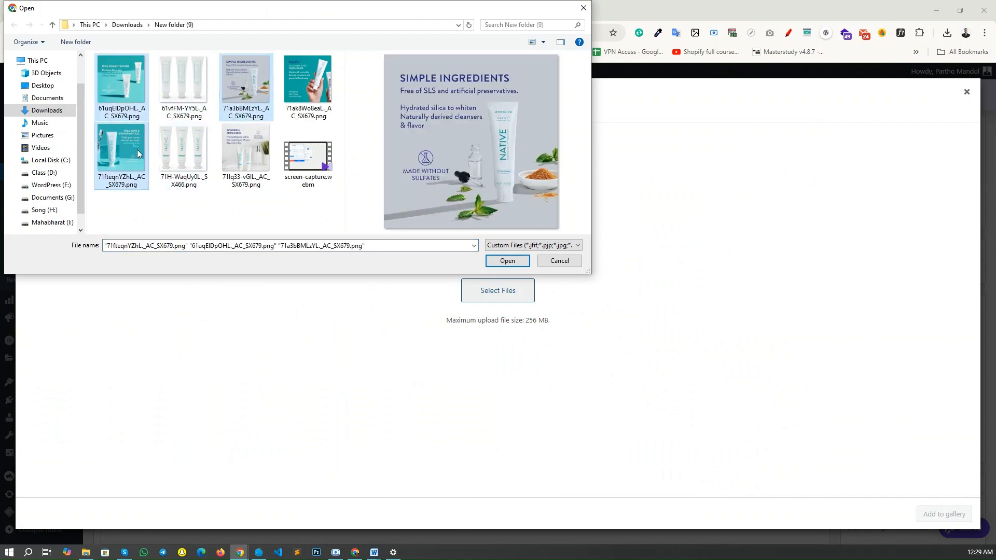
left_click(247, 149, "ctrl")
left_click(202, 88, "ctrl")
left_click(294, 80, "ctrl")
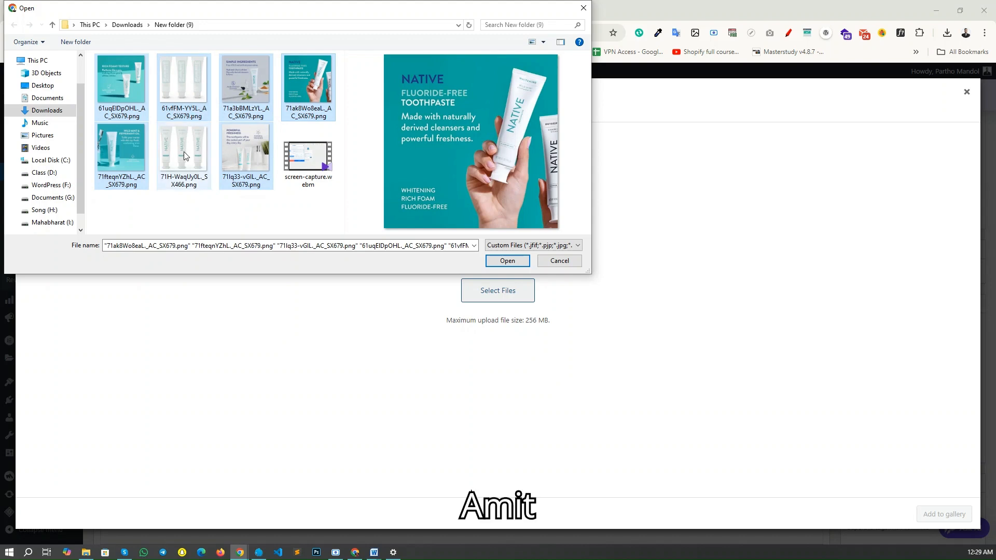
left_click(195, 98, "ctrl")
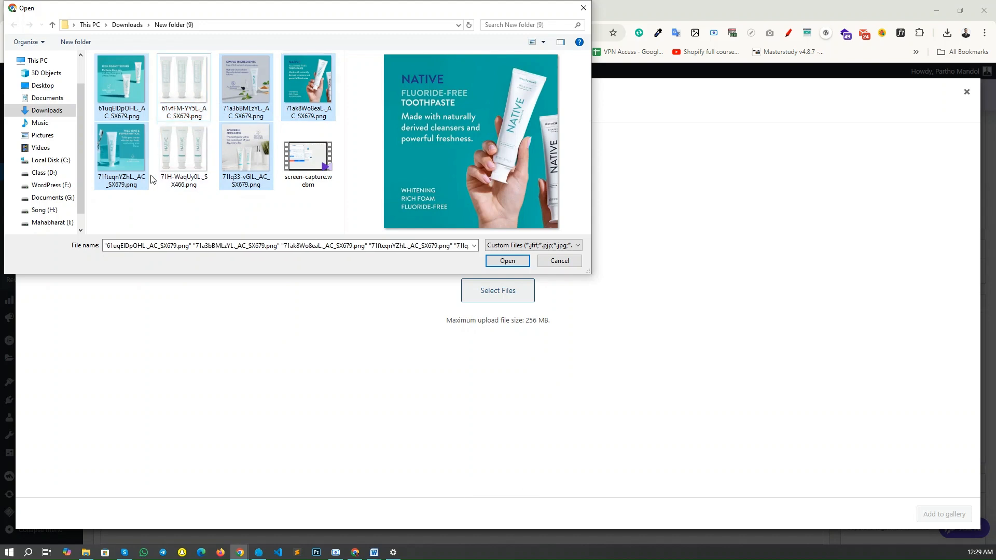
left_click(507, 260)
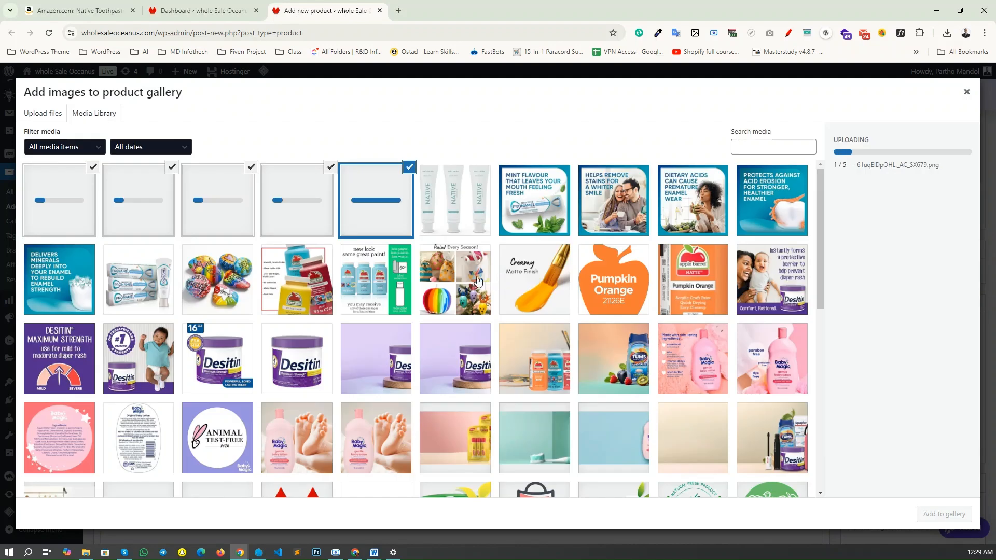
Upload 61vfFM-YY5L._AC_SX679.png as well and add all six uploaded images to the product gallery
left_click(44, 115)
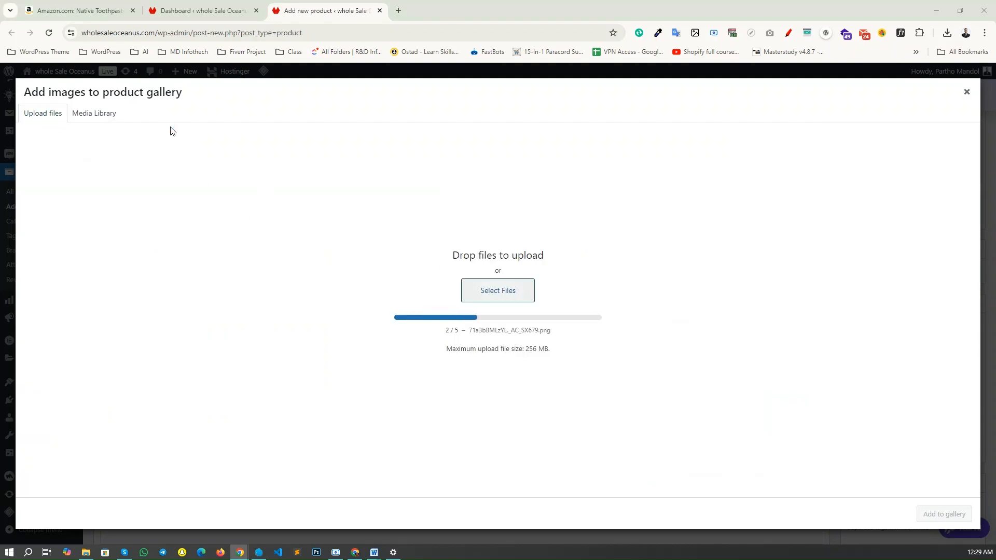
left_click(176, 87)
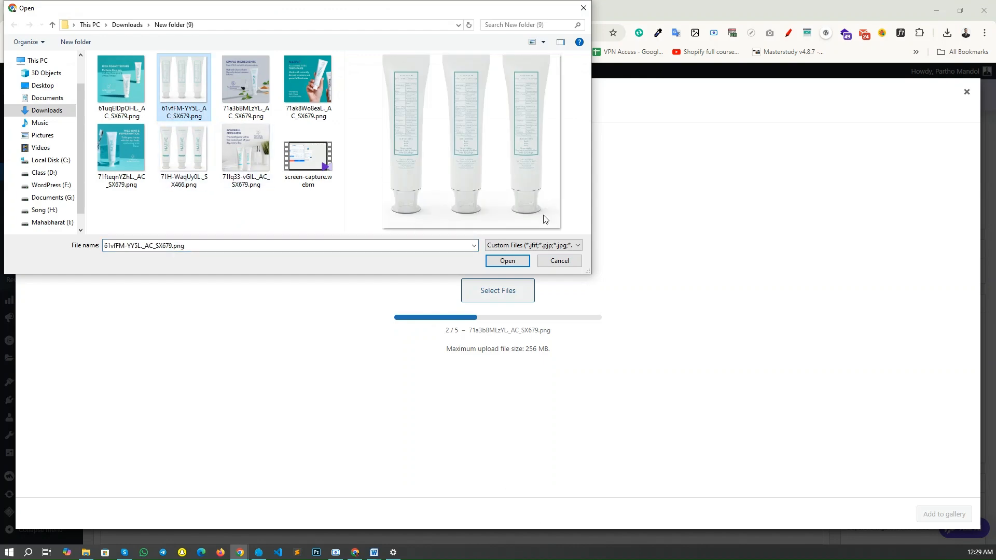
left_click(507, 261)
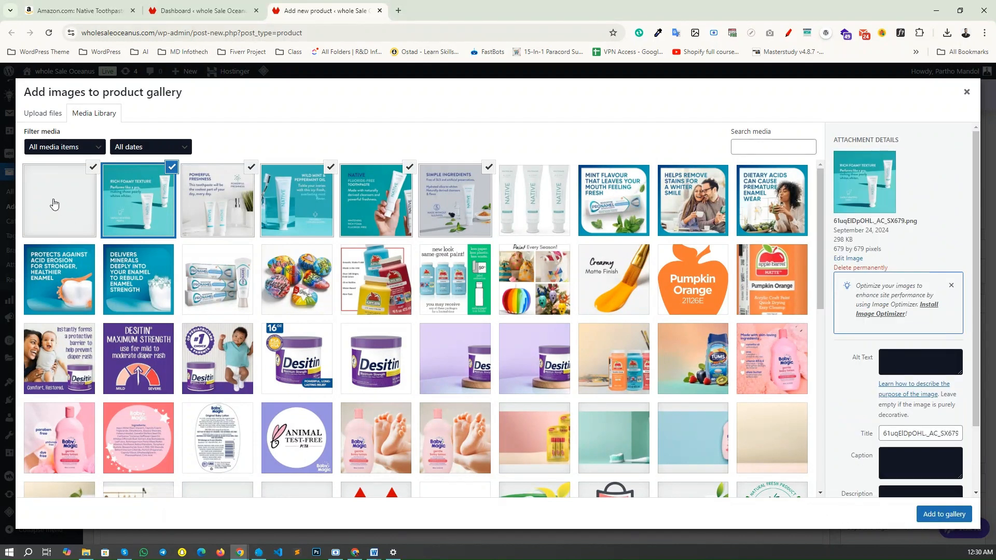
left_click(942, 515)
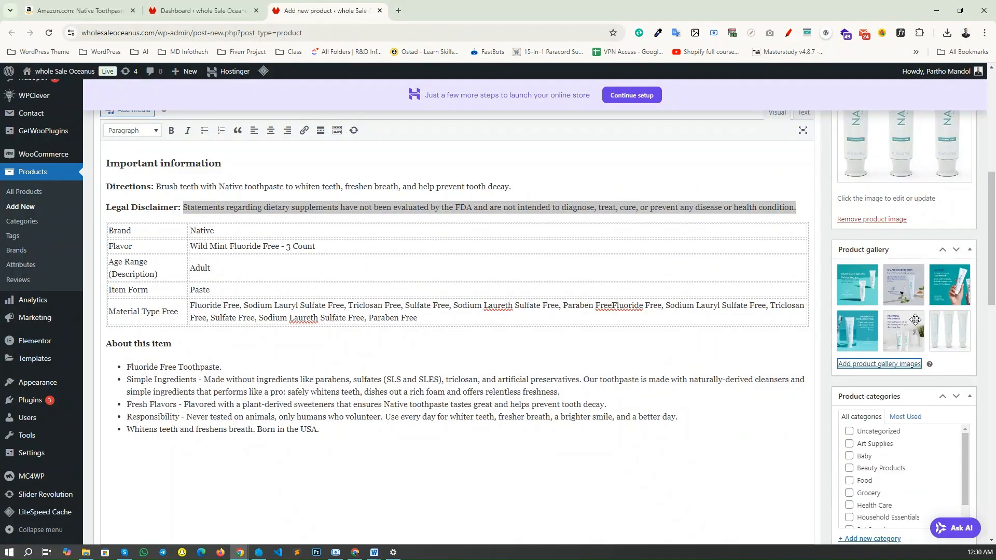
Assign the product to the Health Care category
scroll(873, 278, "down", 4)
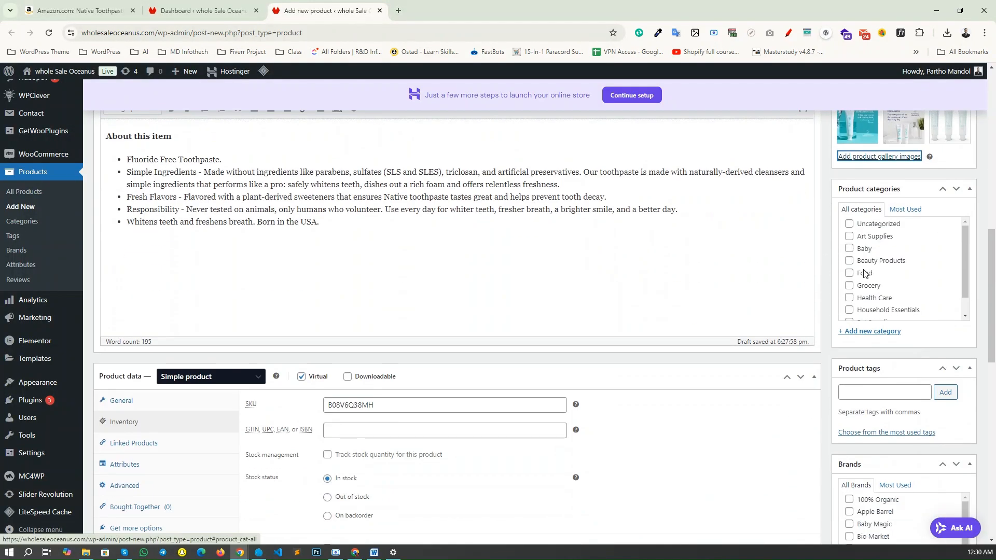
scroll(863, 273, "up", 3)
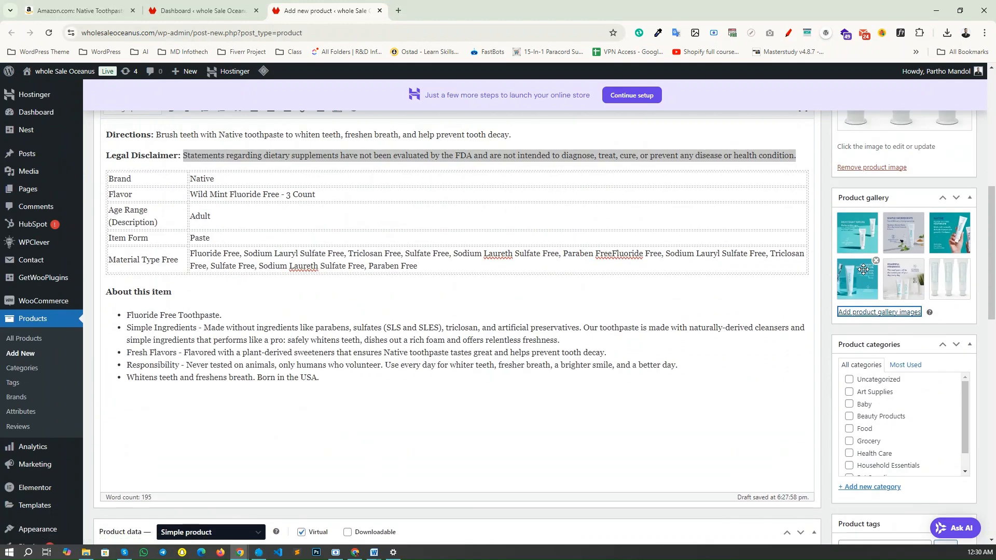
scroll(882, 233, "down", 3)
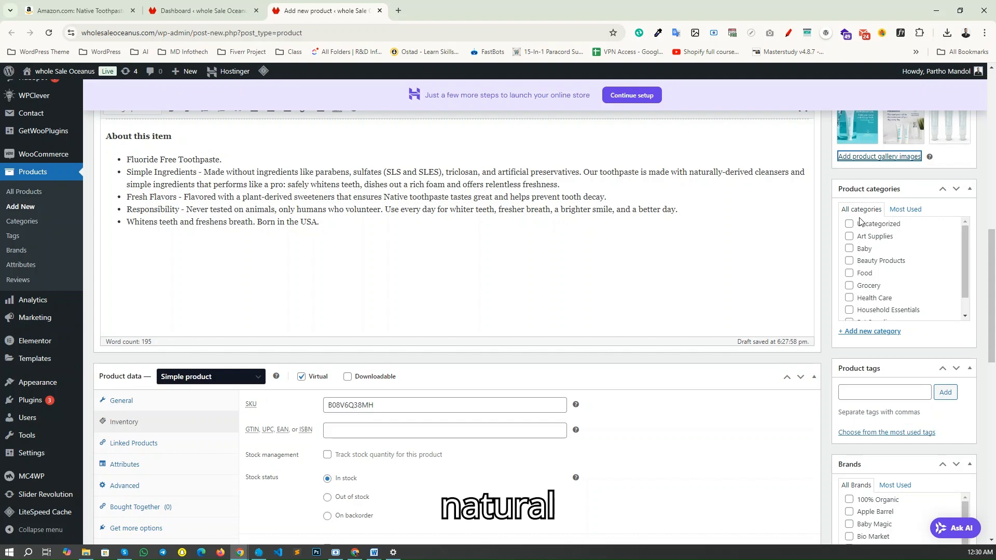
left_click(849, 298)
Copy "Native Toothpaste" from the product title and add it as a product tag
scroll(317, 272, "up", 3)
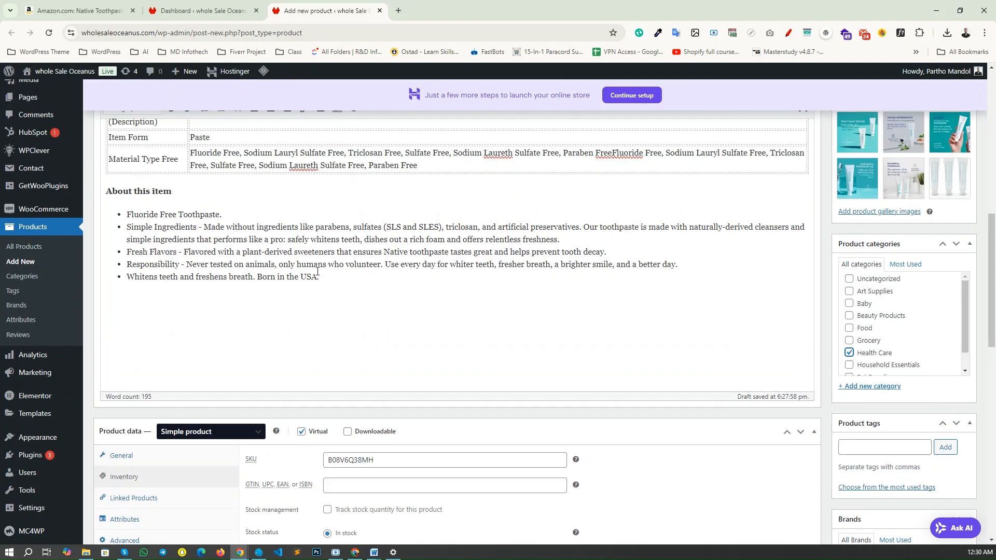
scroll(899, 390, "down", 2)
scroll(395, 215, "up", 6)
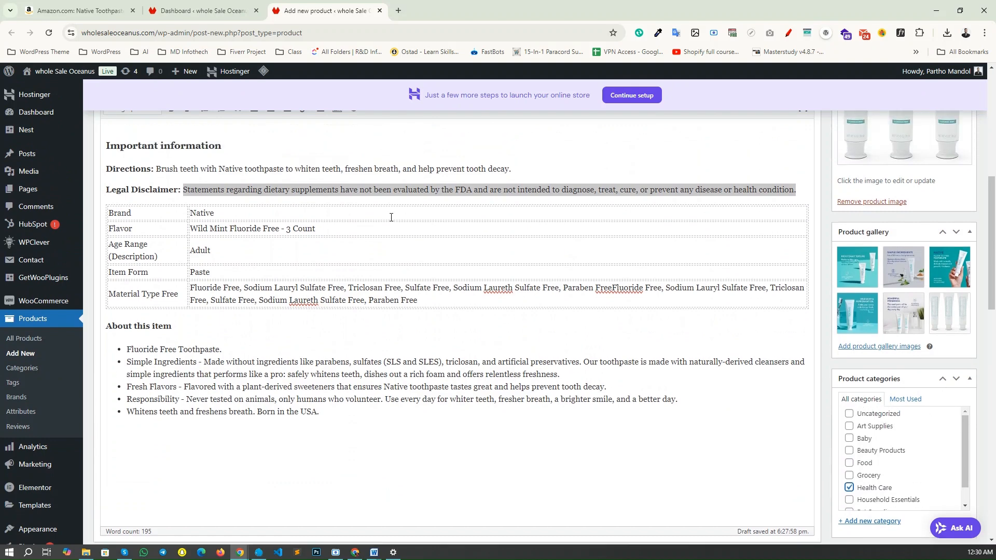
scroll(246, 270, "up", 2)
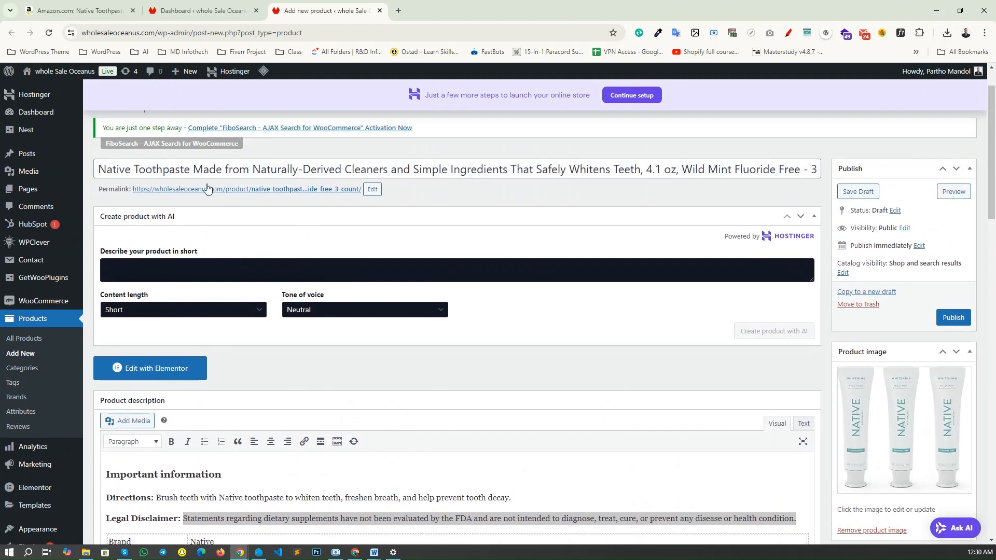
left_click_drag(100, 169, 186, 173)
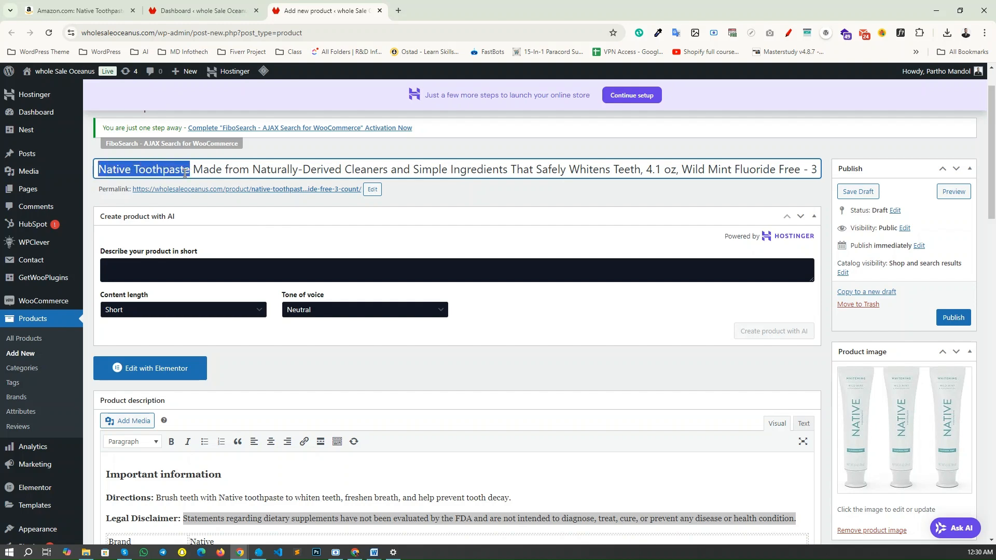
scroll(828, 324, "down", 10)
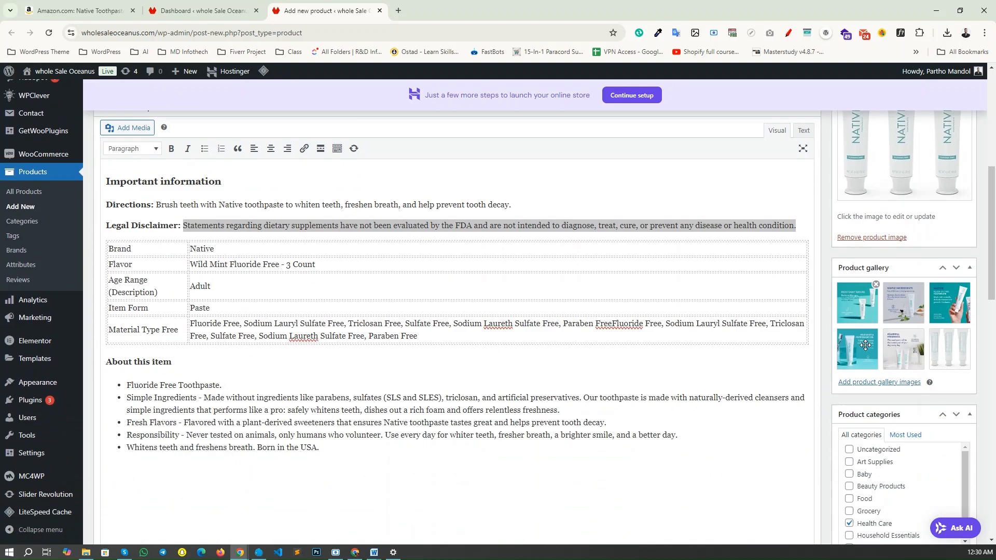
scroll(876, 247, "up", 2)
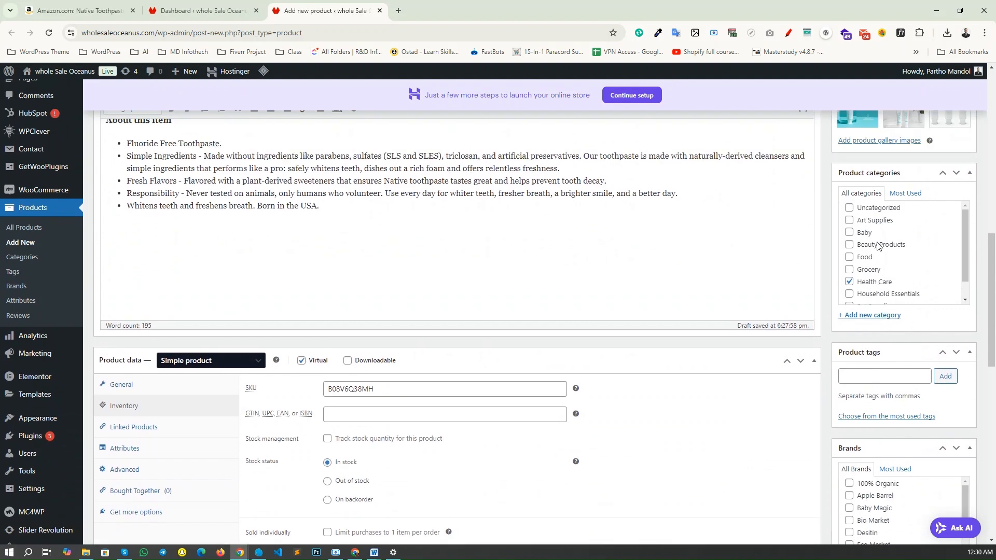
scroll(873, 250, "down", 5)
scroll(863, 210, "up", 3)
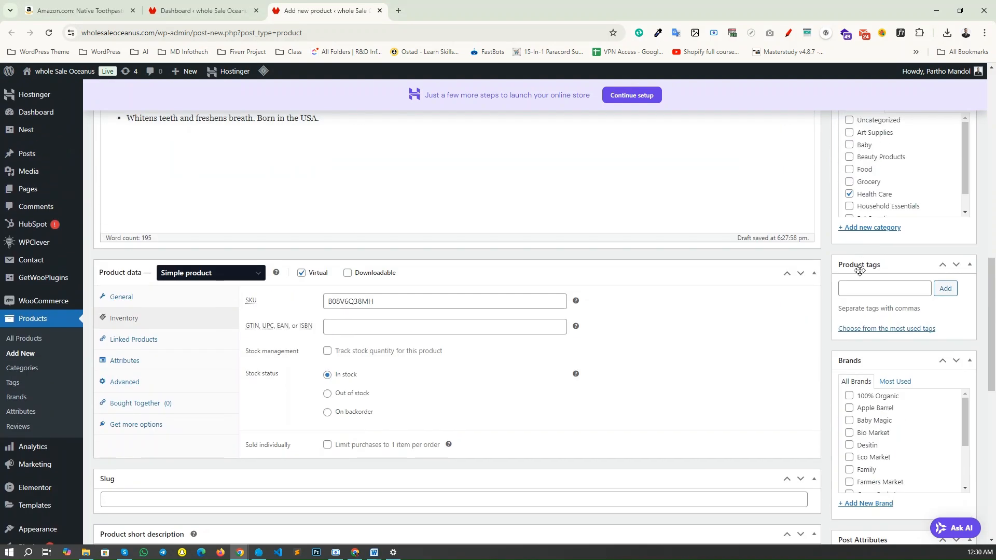
left_click(856, 288)
type("Native Toothpaste")
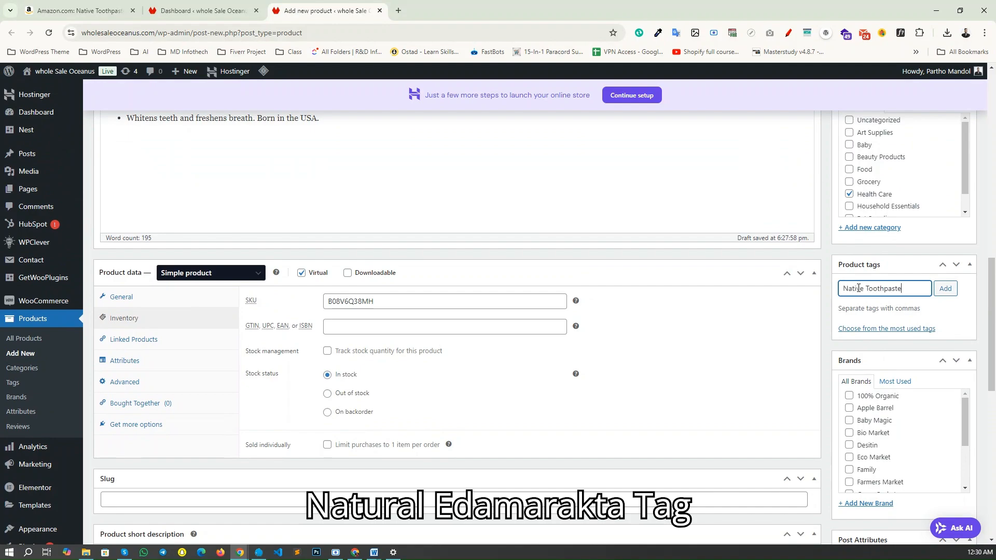
left_click(945, 288)
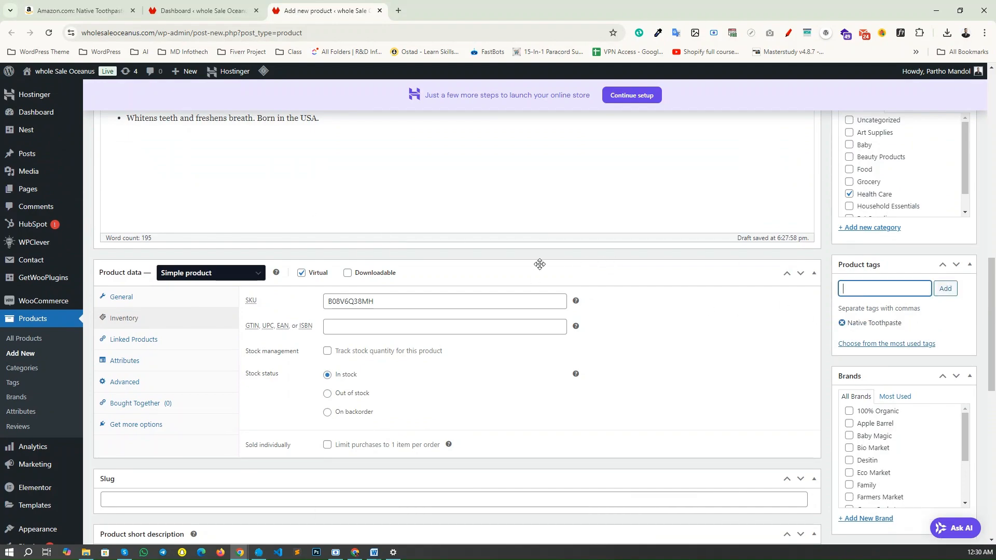
Copy "Made from Naturally" from the product title and add it as a product tag
scroll(547, 262, "up", 15)
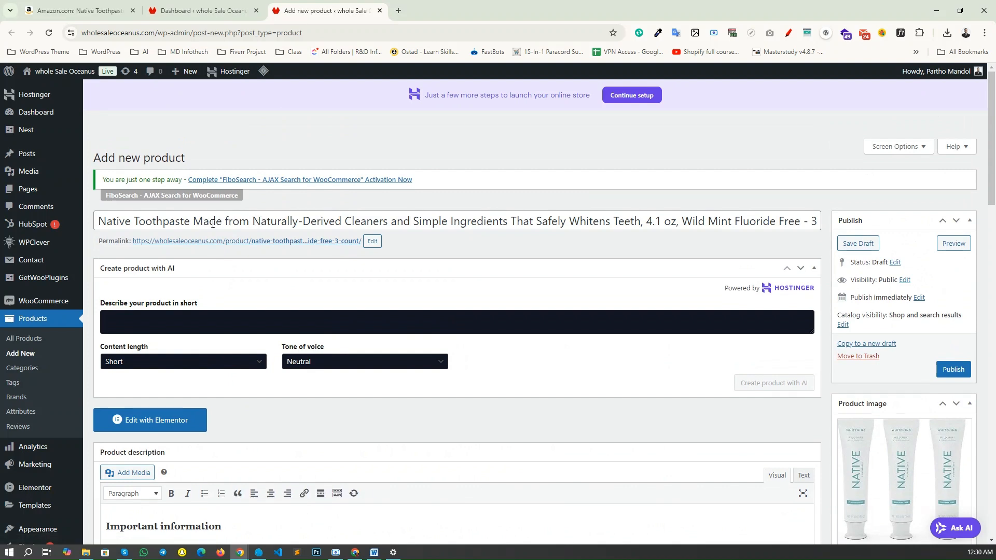
left_click_drag(193, 222, 294, 222)
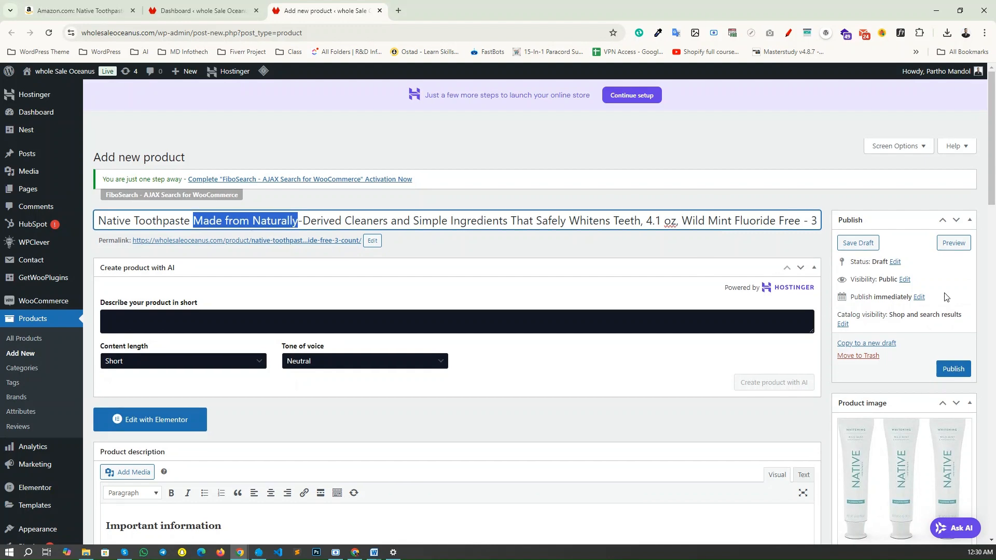
scroll(873, 353, "down", 15)
left_click(857, 286)
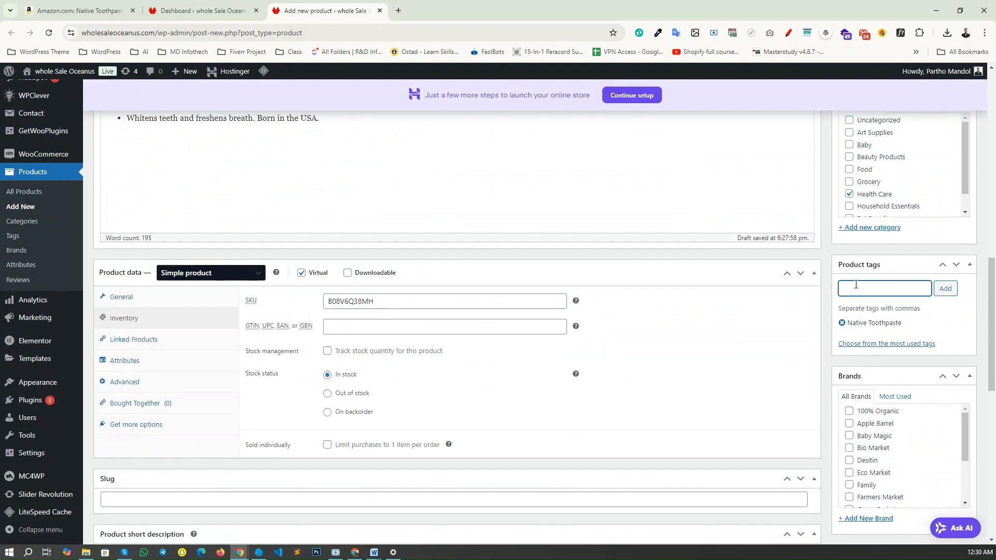
type("Made from Naturally")
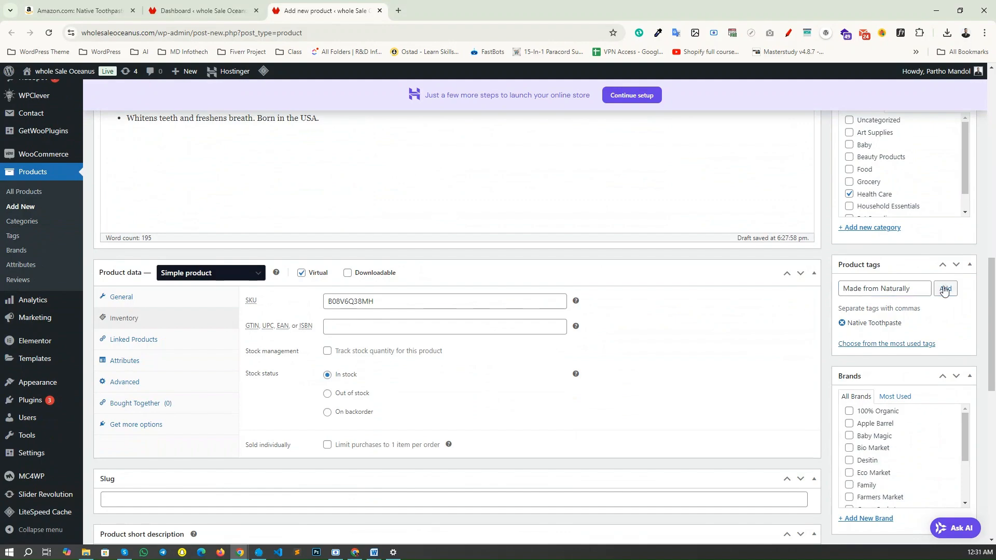
left_click(944, 289)
Copy "Whitens Teeth" from the product title and add it as a product tag
scroll(301, 239, "up", 10)
scroll(303, 242, "up", 4)
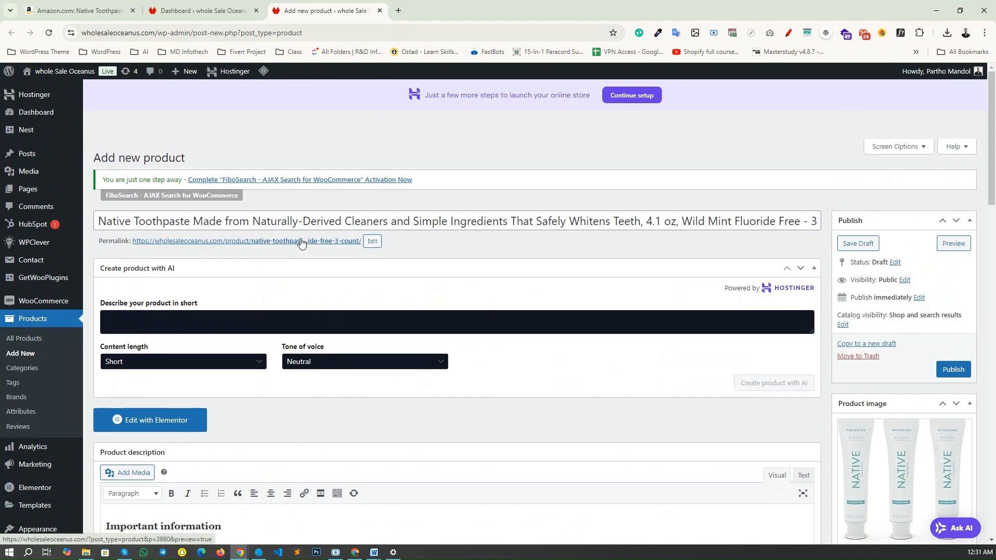
left_click_drag(306, 221, 373, 222)
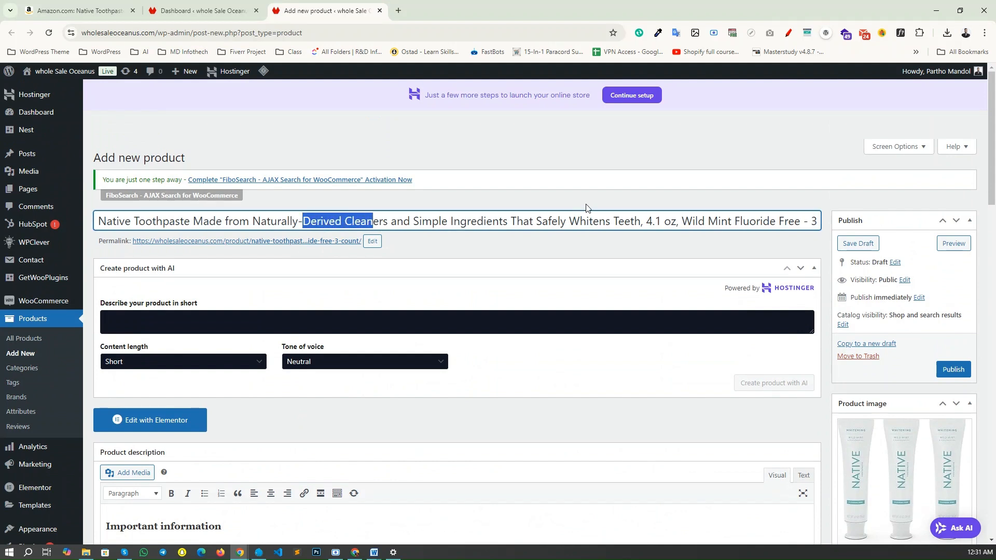
left_click_drag(569, 221, 639, 220)
key("ctrl+c")
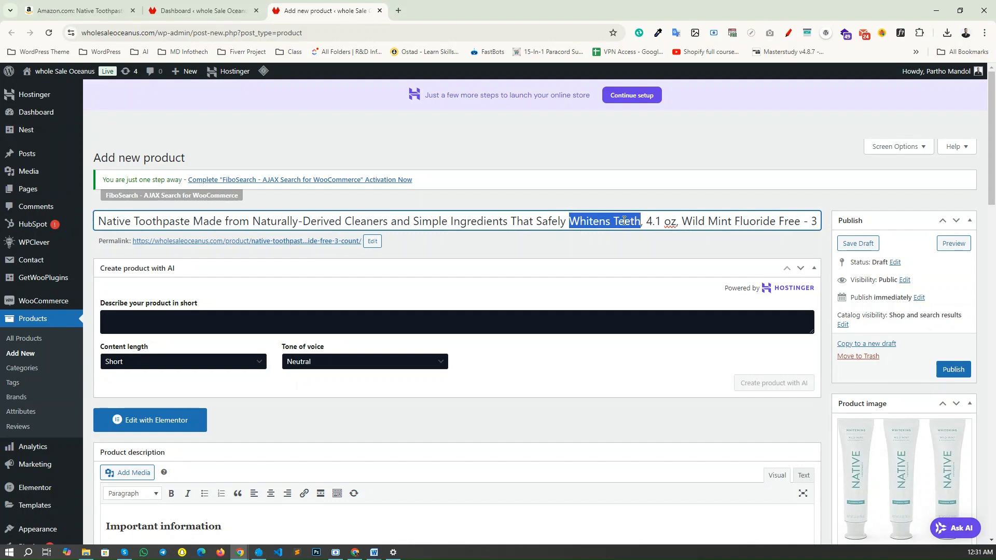
scroll(928, 311, "down", 10)
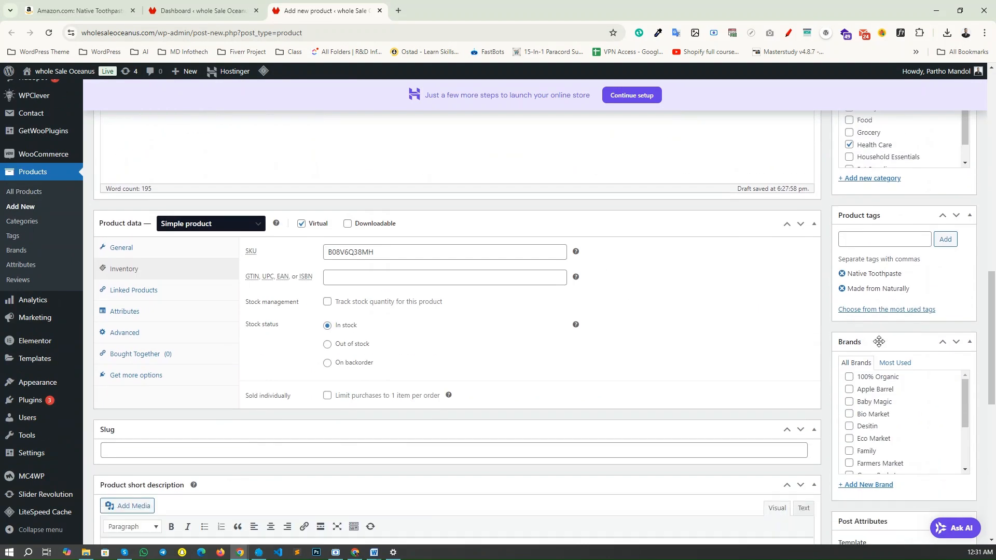
left_click(915, 236)
key("ctrl+v")
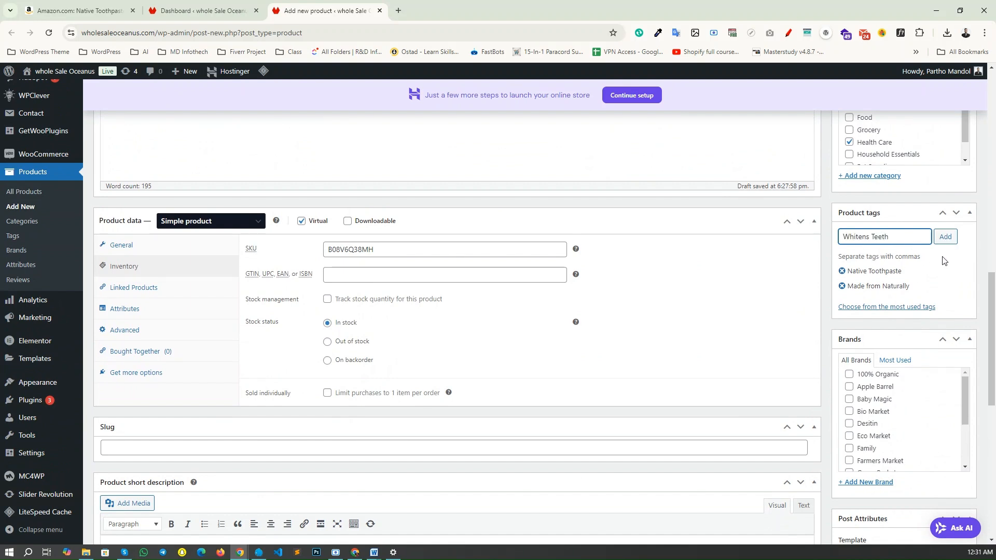
left_click(946, 236)
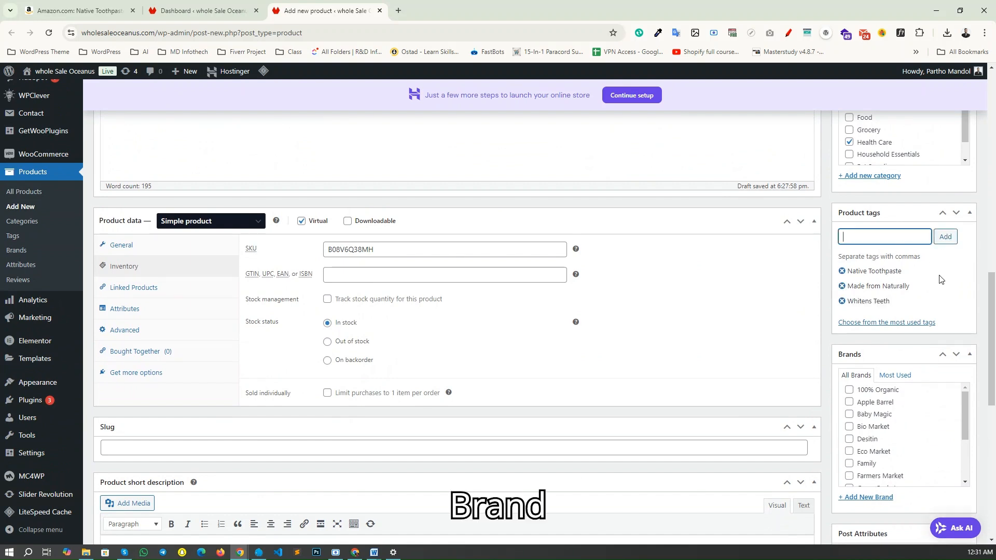
Add a new brand named Native, copied from the description table without its leading spaces, and assign it to the product
scroll(845, 287, "down", 2)
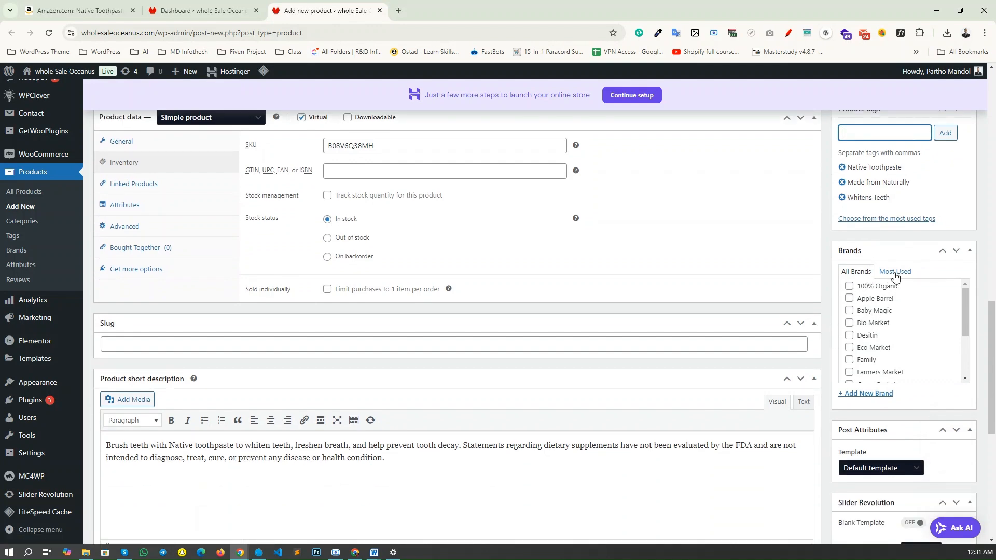
scroll(424, 297, "up", 3)
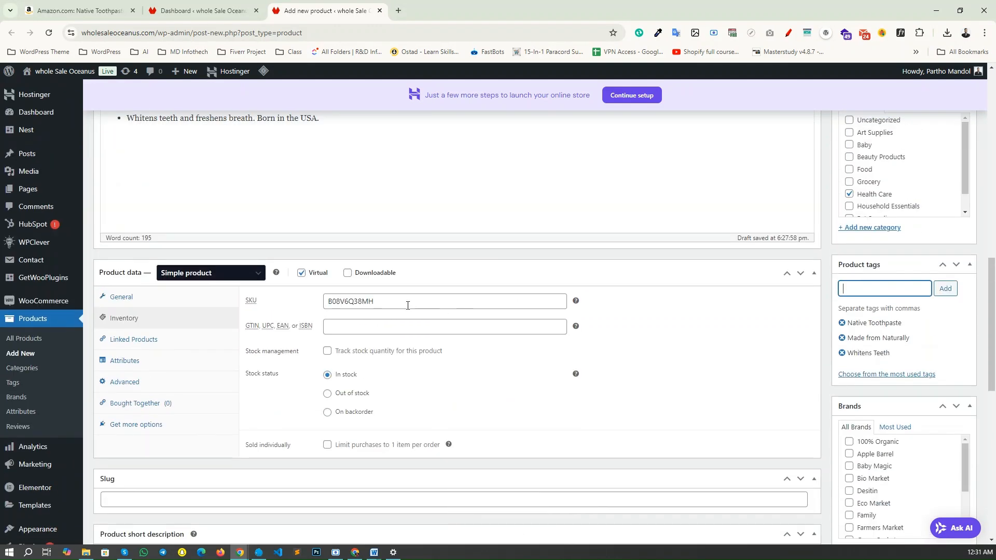
scroll(418, 305, "up", 6)
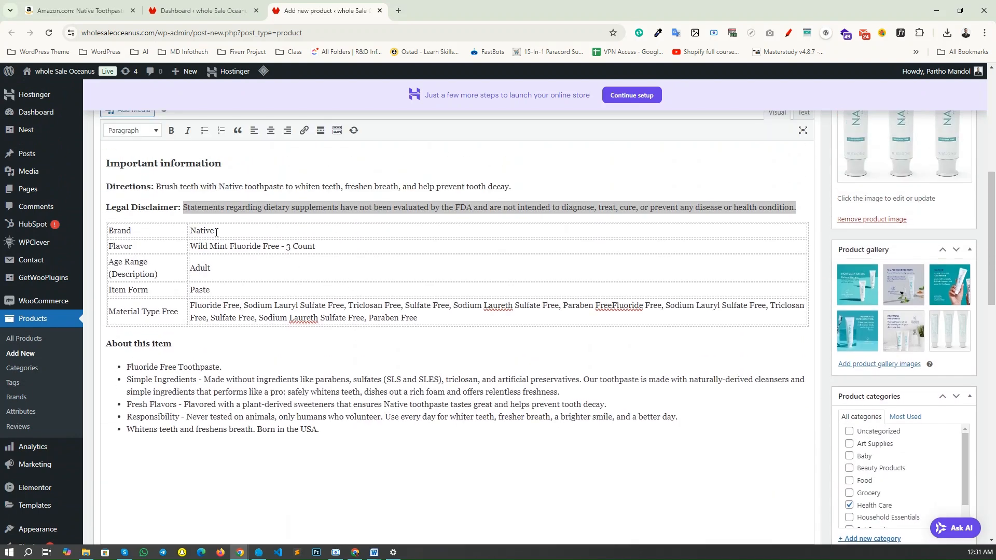
left_click_drag(215, 233, 189, 231)
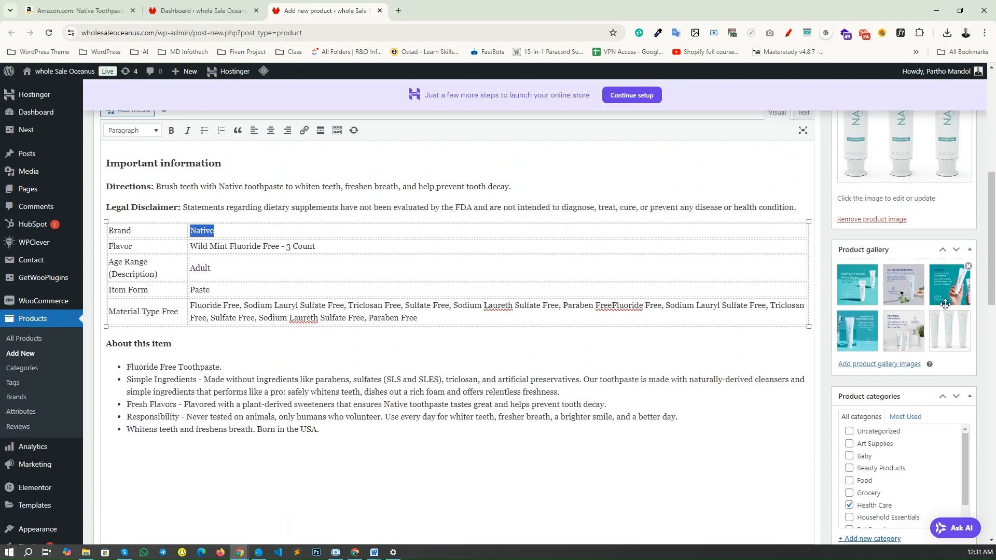
scroll(835, 363, "down", 12)
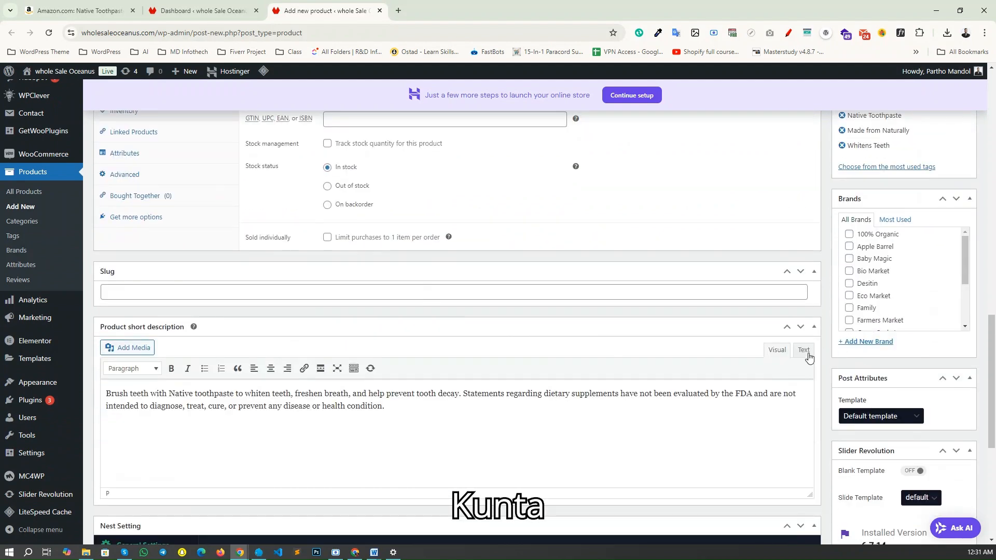
scroll(860, 257, "down", 5)
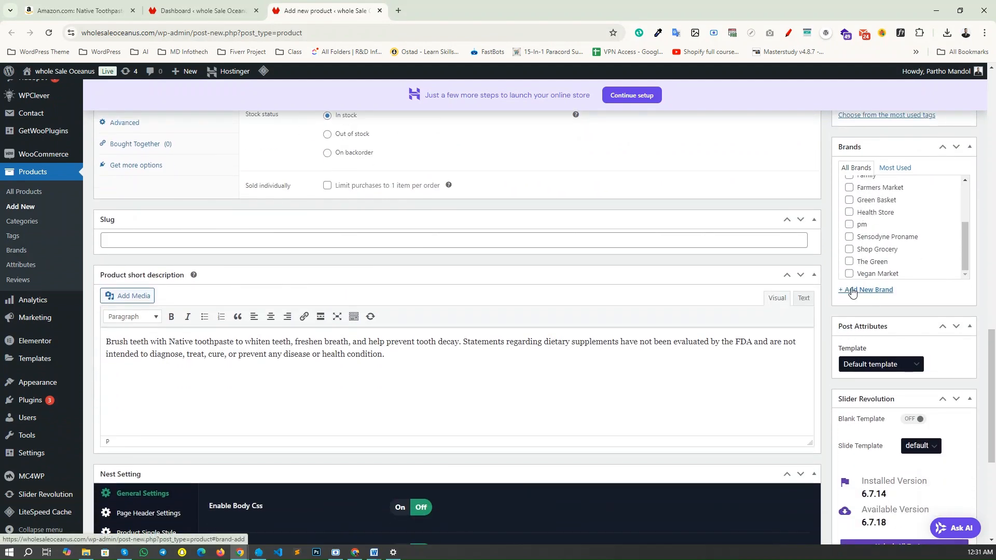
left_click(887, 291)
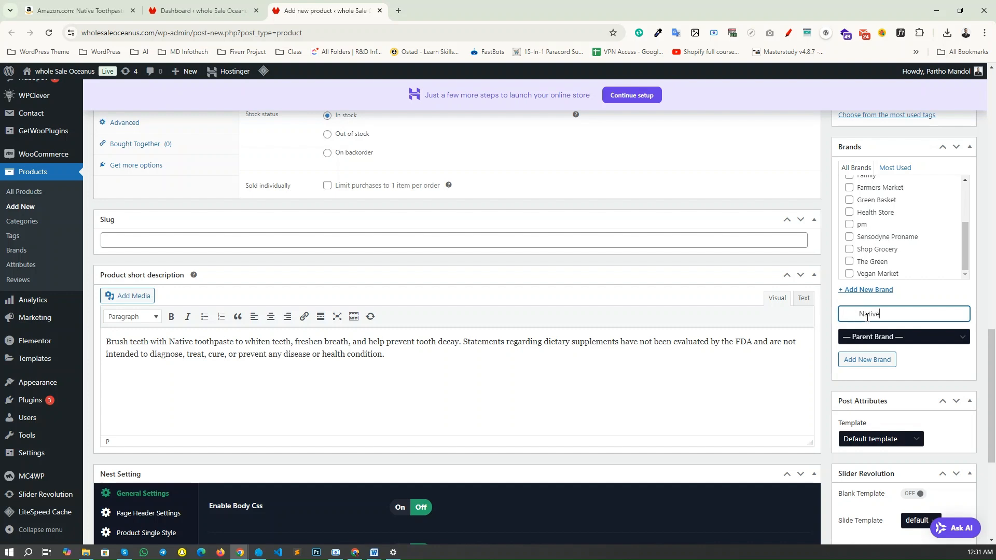
left_click_drag(860, 314, 826, 317)
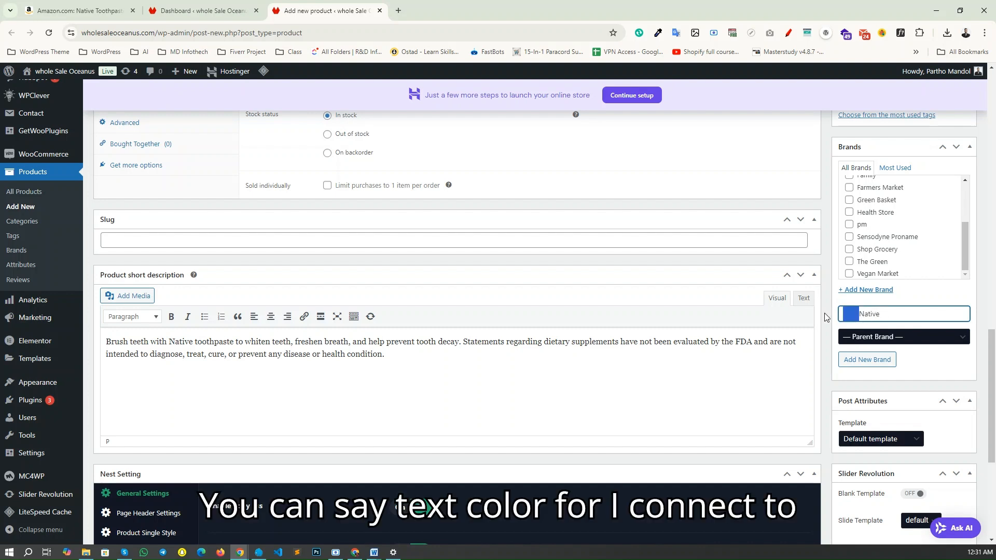
key("BackSpace")
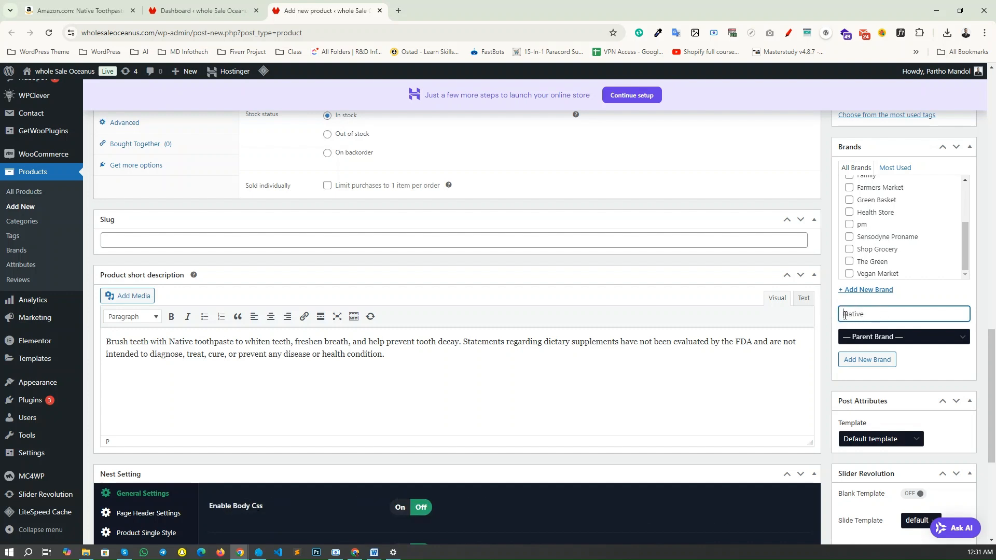
left_click(853, 366)
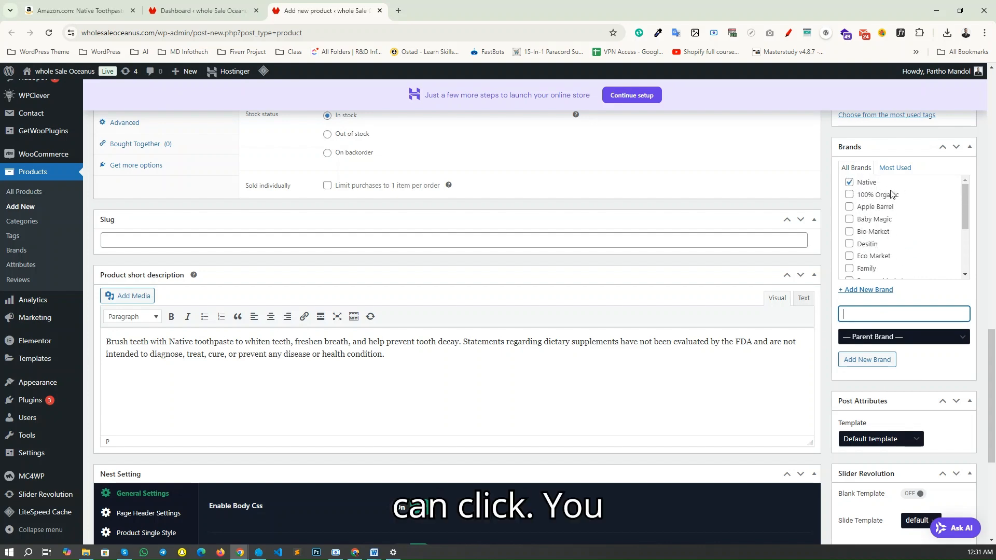
Review the remaining product settings and publish the toothpaste product
scroll(903, 223, "down", 3)
scroll(885, 438, "down", 5)
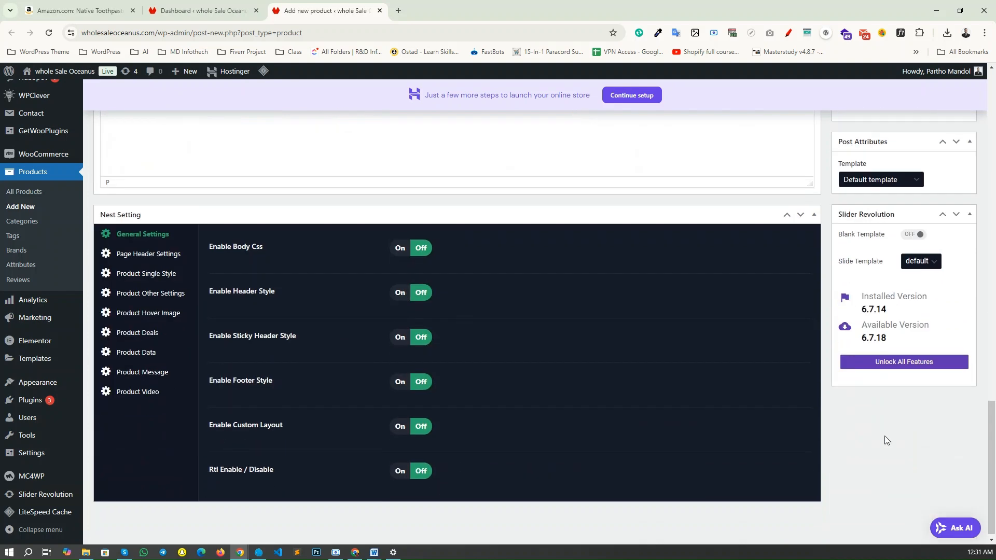
scroll(882, 415, "up", 4)
scroll(879, 395, "up", 20)
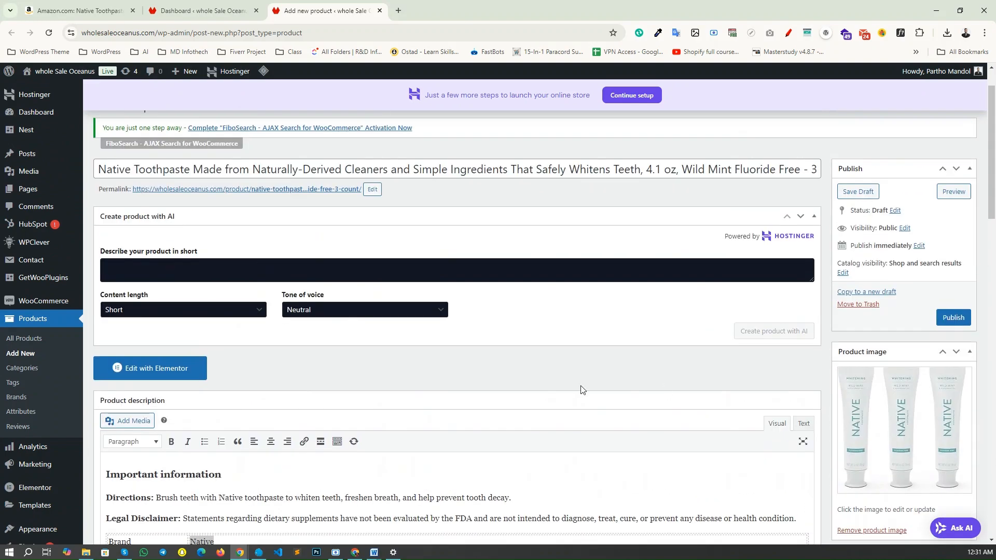
scroll(563, 390, "up", 2)
left_click(953, 371)
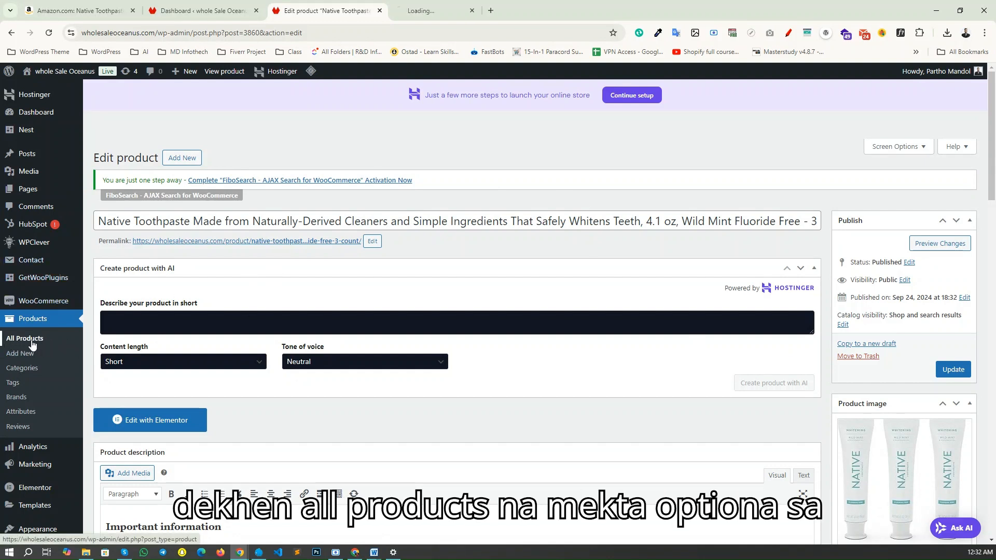
In the list of all products, mark the Native toothpaste as featured and remove the Sensodyne toothpaste from featured
left_click(424, 12)
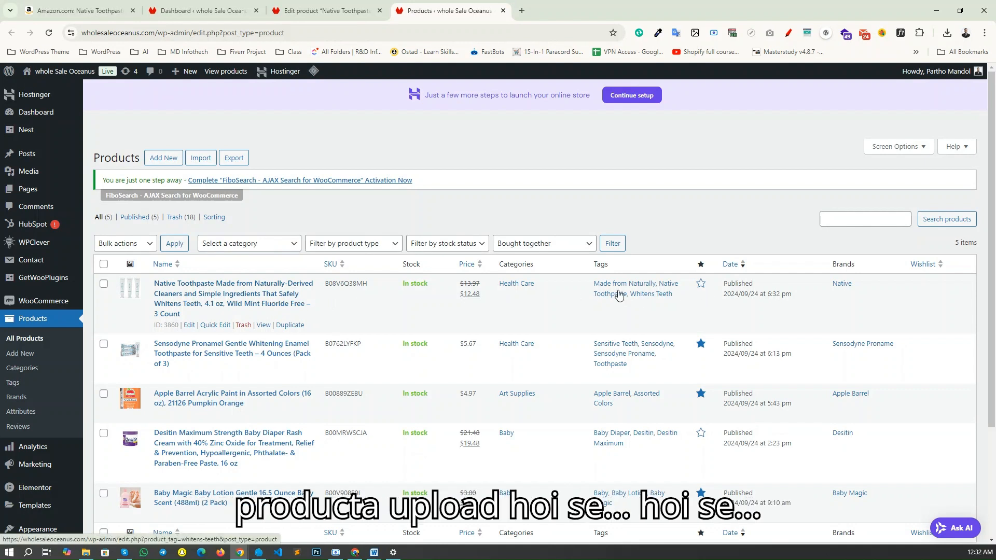
left_click(700, 286)
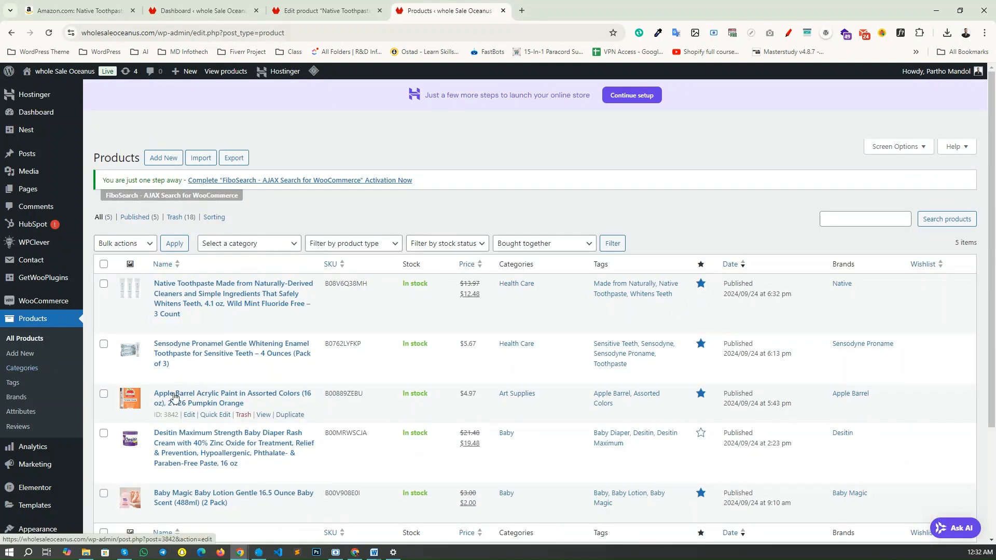
left_click(702, 345)
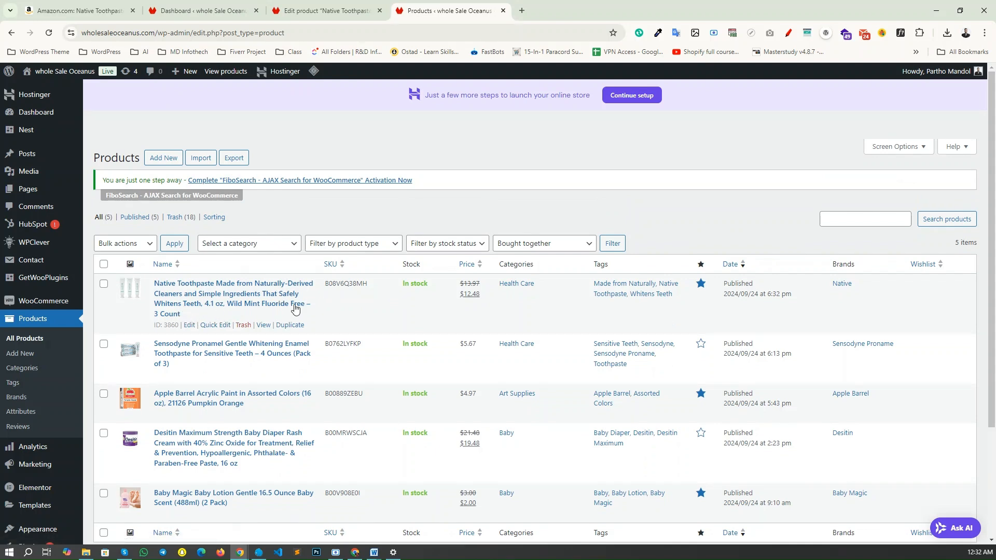
Quick-edit the Native toothpaste product to set its status to Draft and save the change
left_click(216, 325)
left_click(518, 390)
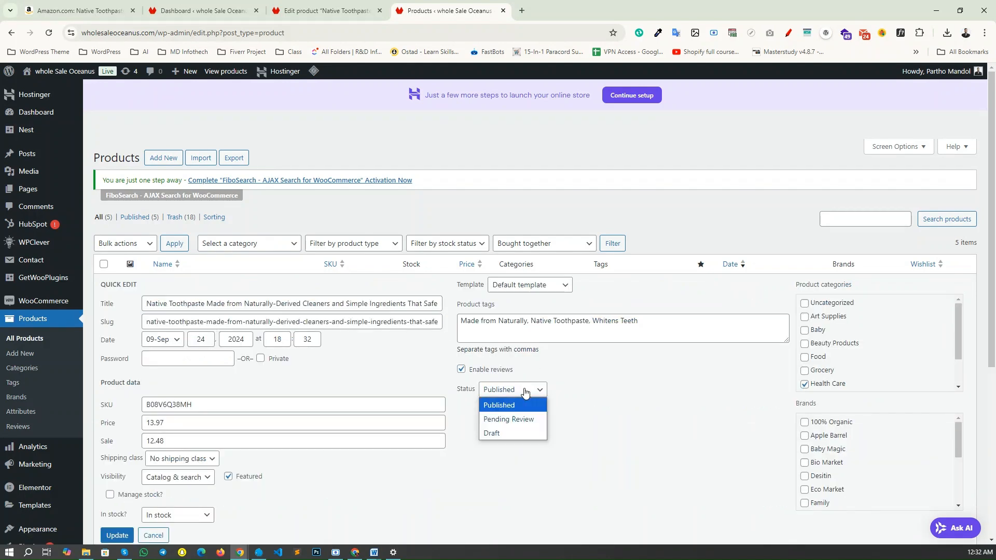
left_click(496, 434)
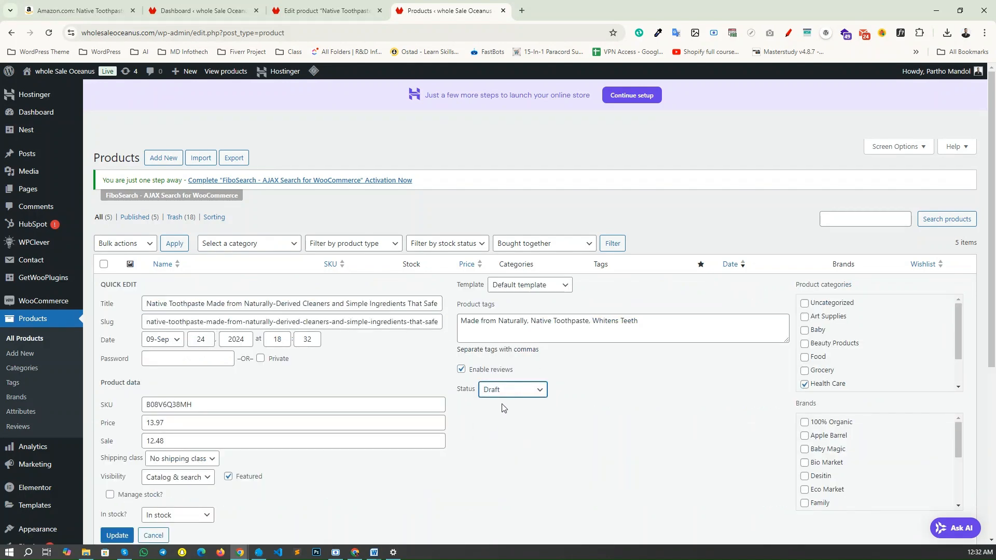
left_click(120, 536)
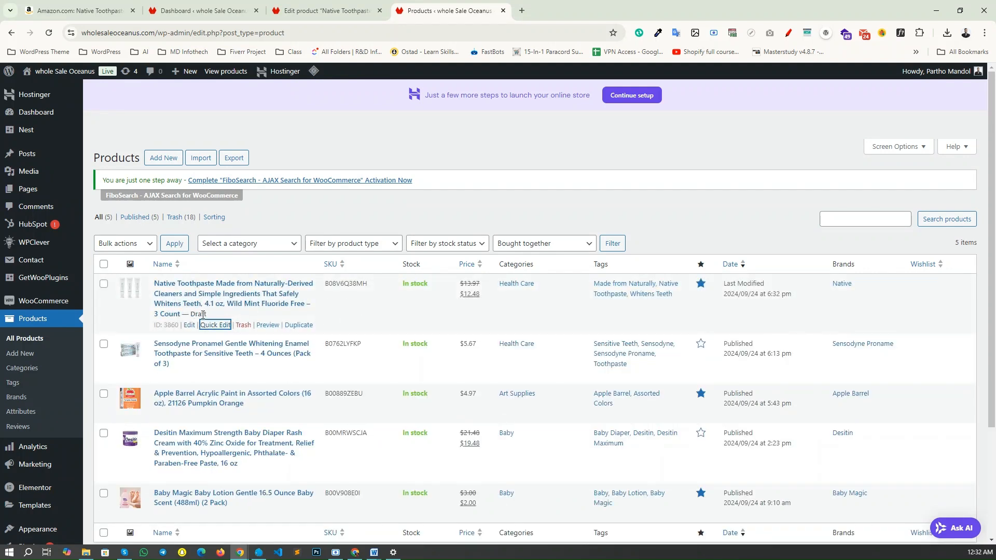
left_click_drag(207, 315, 183, 315)
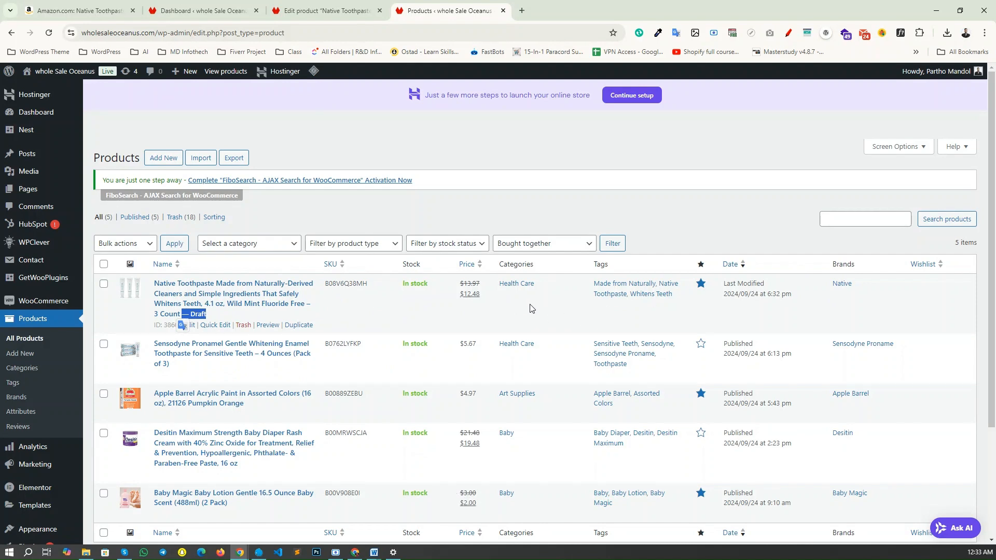
Quick-edit the Native toothpaste product to set its status to Pending Review and save the change
left_click(213, 326)
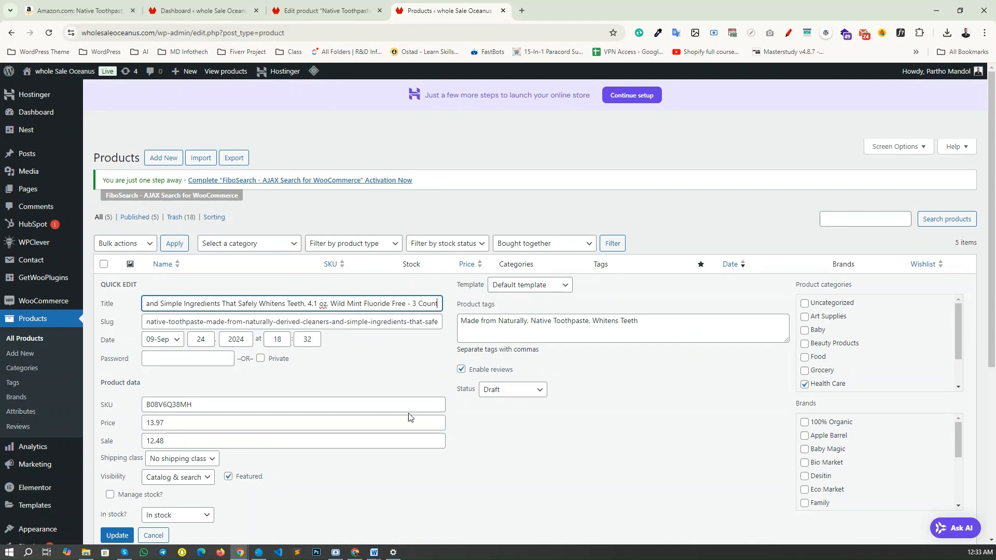
left_click(517, 389)
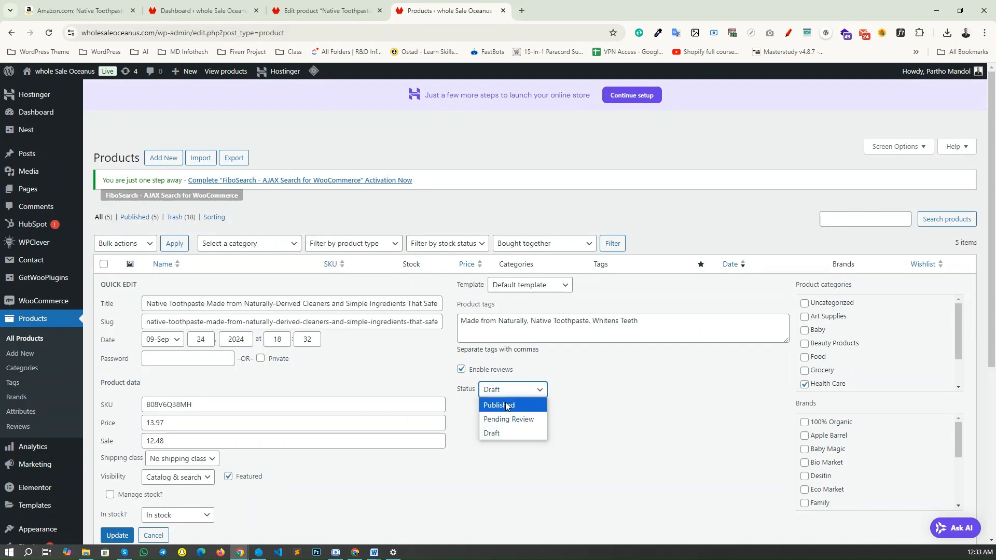
left_click(502, 406)
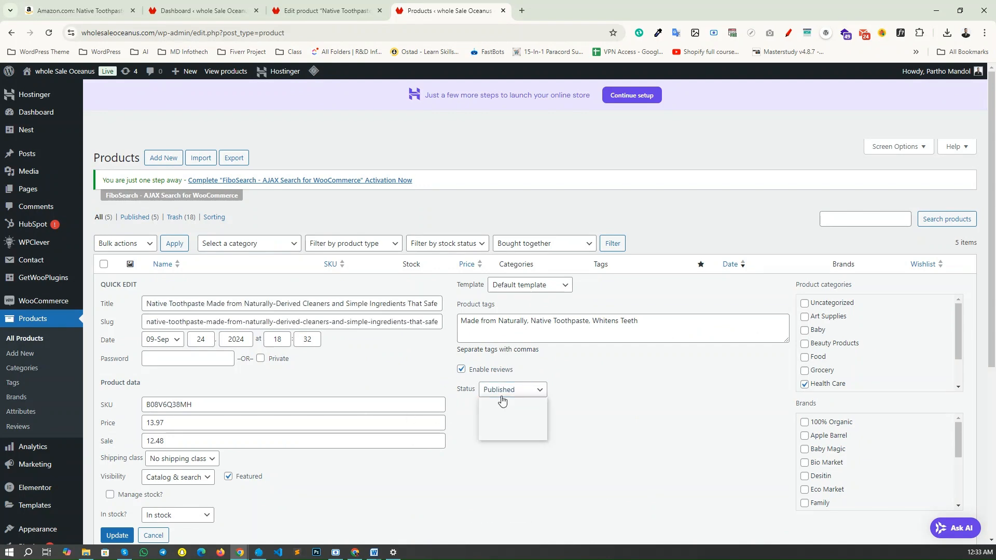
left_click(501, 394)
left_click(513, 421)
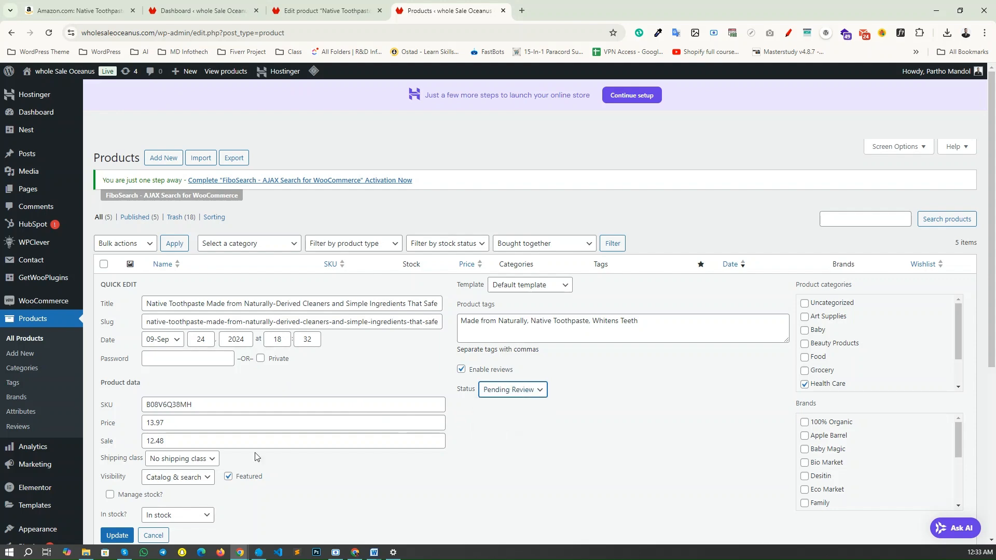
scroll(156, 446, "down", 2)
left_click(117, 432)
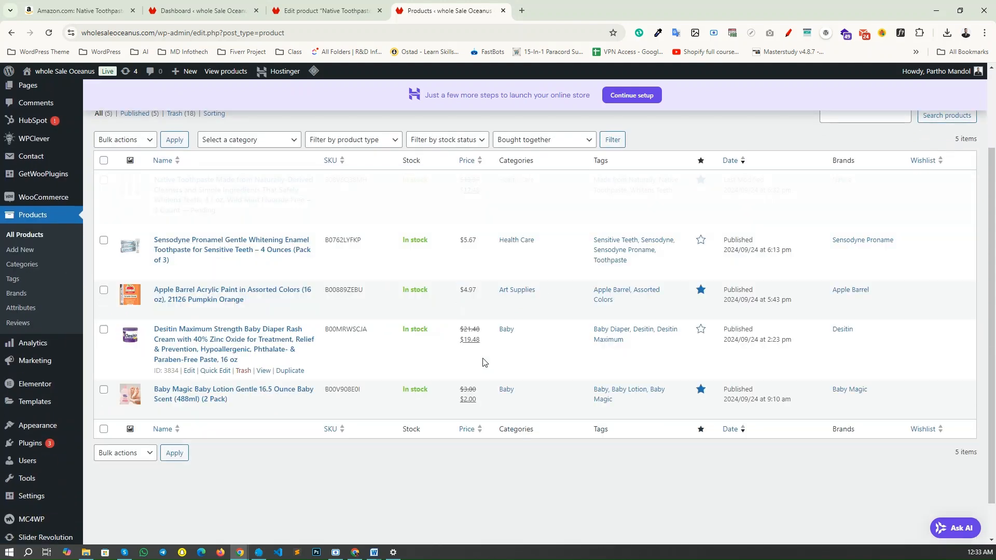
Quick-edit the Native toothpaste product to set its status to Published and save the change
left_click_drag(191, 207, 227, 210)
left_click(215, 222)
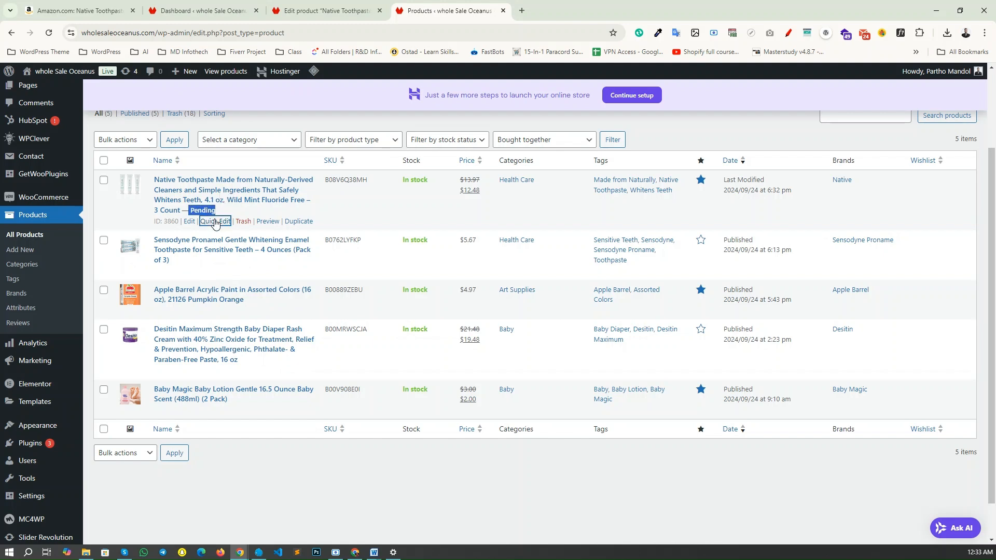
double_click(506, 290)
left_click(506, 289)
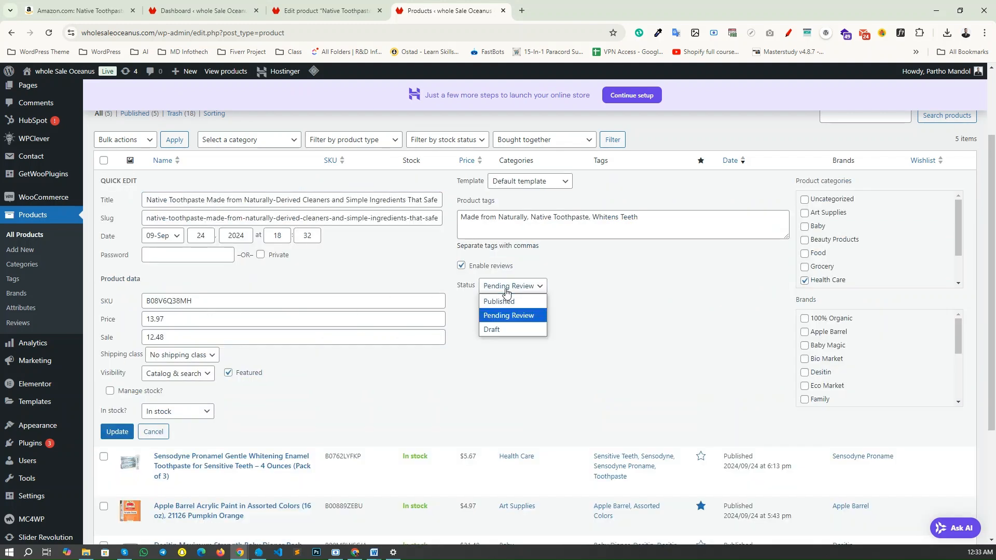
left_click(501, 303)
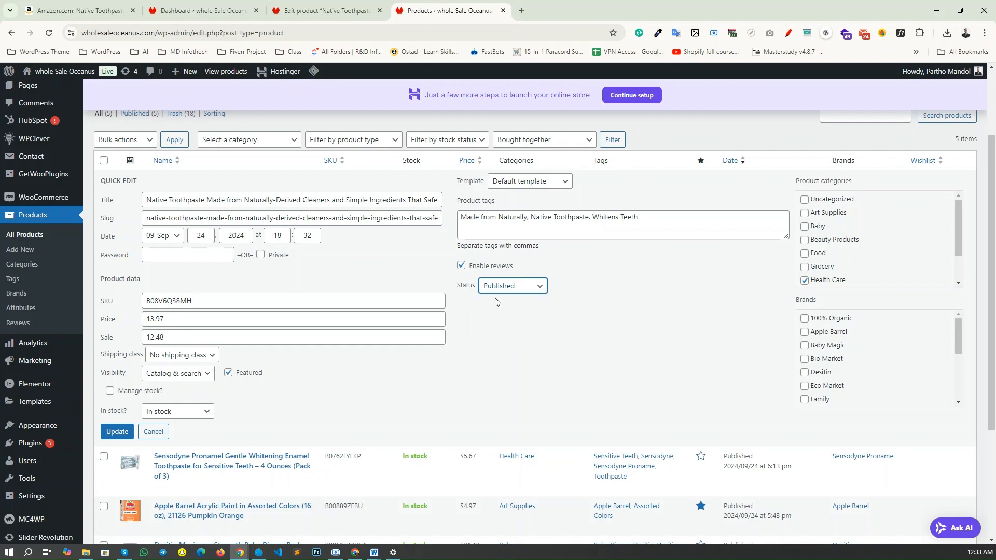
left_click(117, 432)
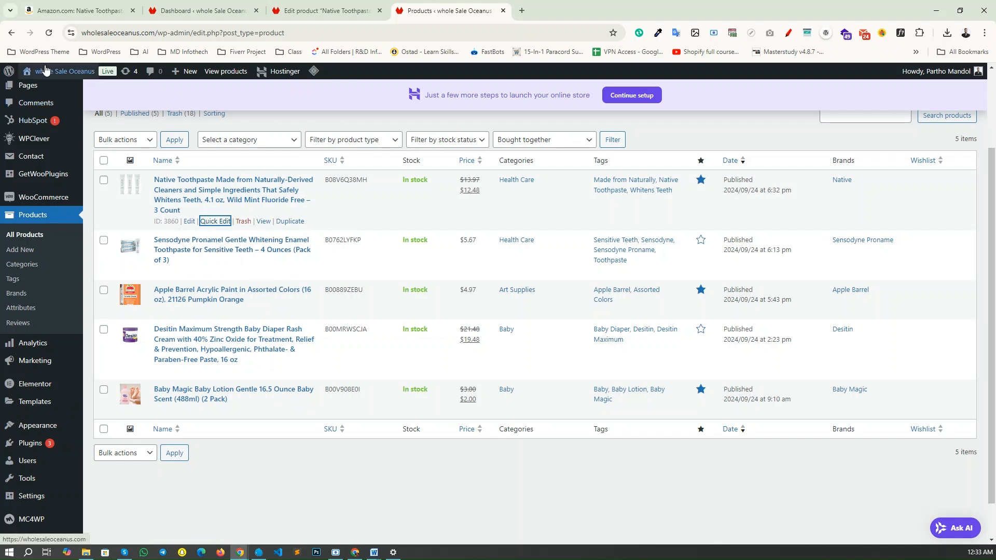
Open the store's homepage in a new tab and check how the Native toothpaste is listed under Deals Of The Day, Trending Products and other sections
mouse_move(52, 72)
middle_click(39, 89)
left_click(569, 8)
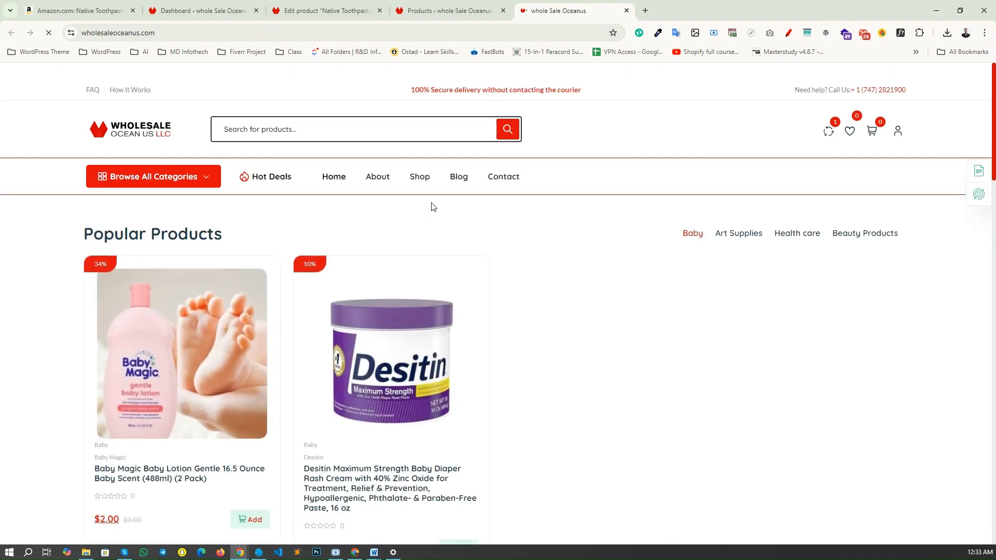
scroll(552, 229, "down", 10)
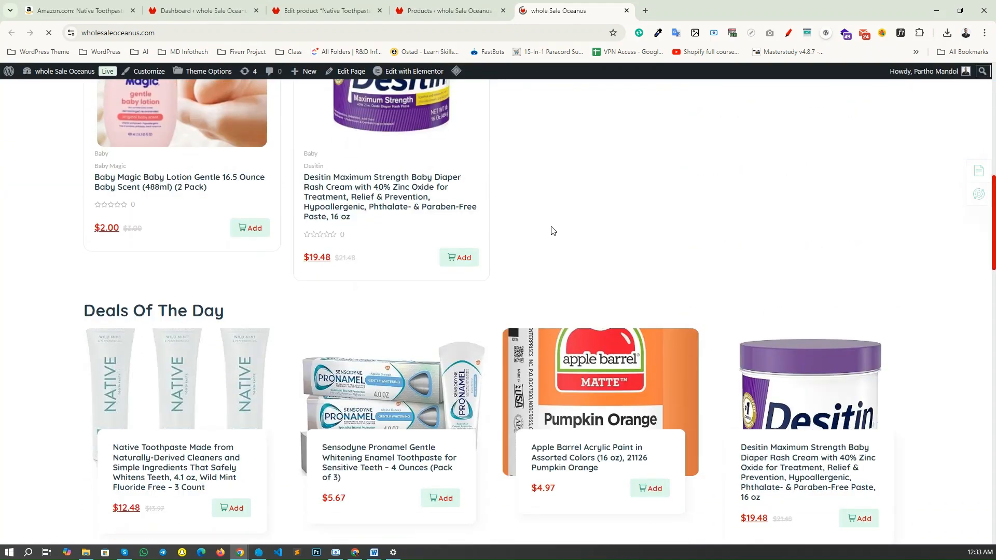
scroll(177, 196, "down", 3)
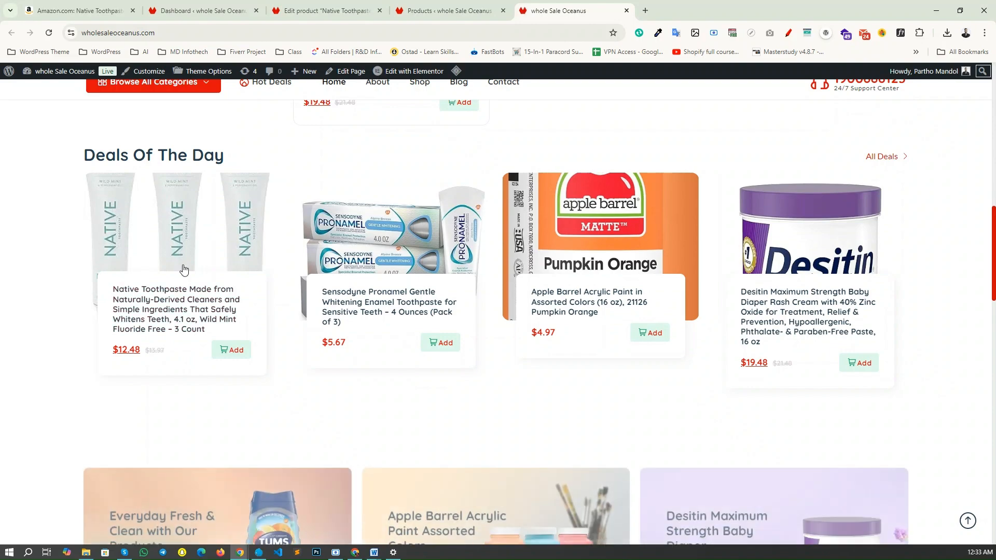
scroll(197, 232, "down", 9)
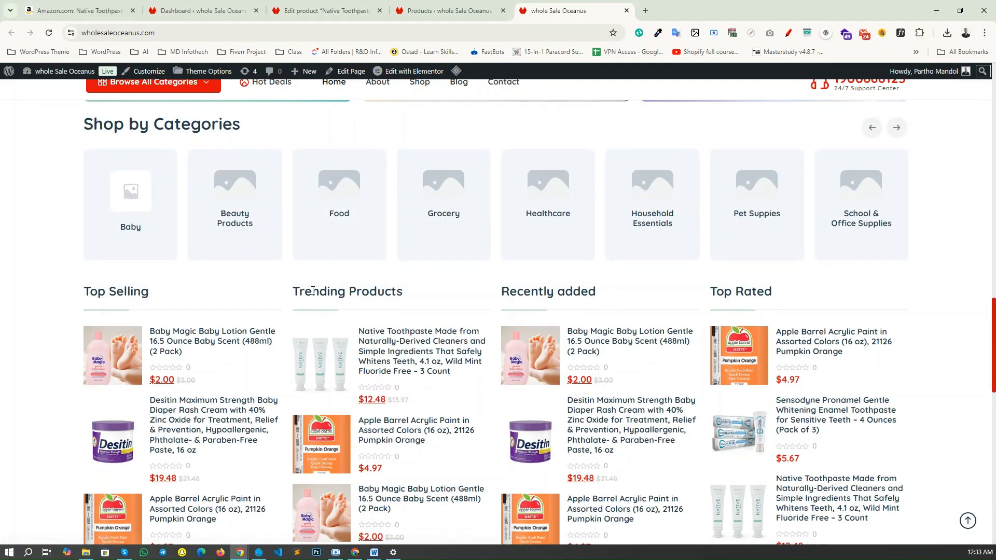
scroll(297, 331, "down", 3)
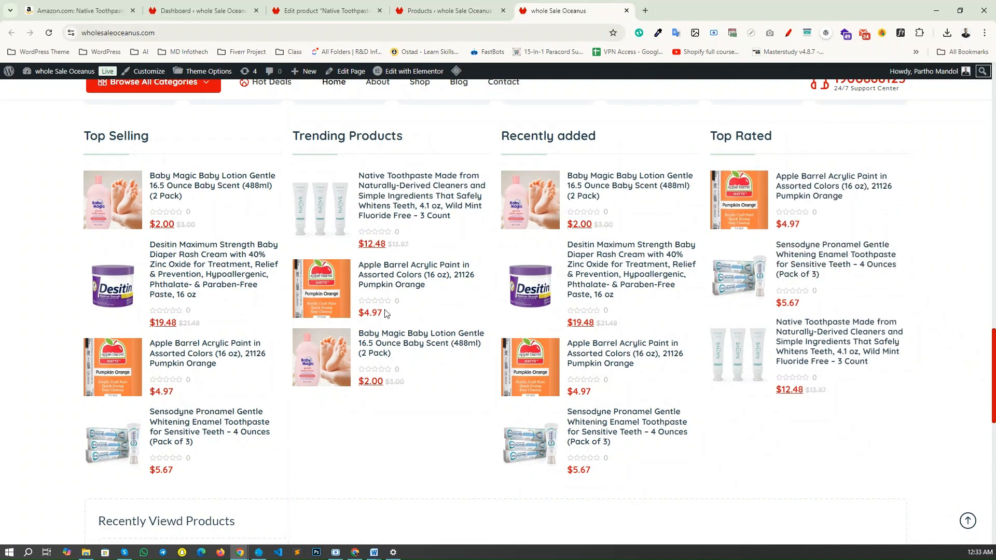
scroll(378, 207, "up", 9)
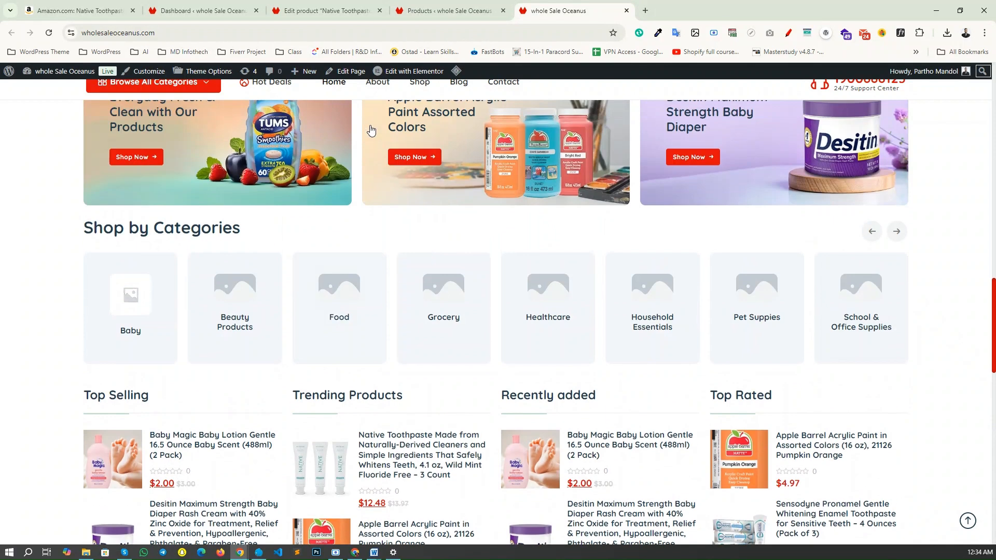
scroll(363, 225, "up", 10)
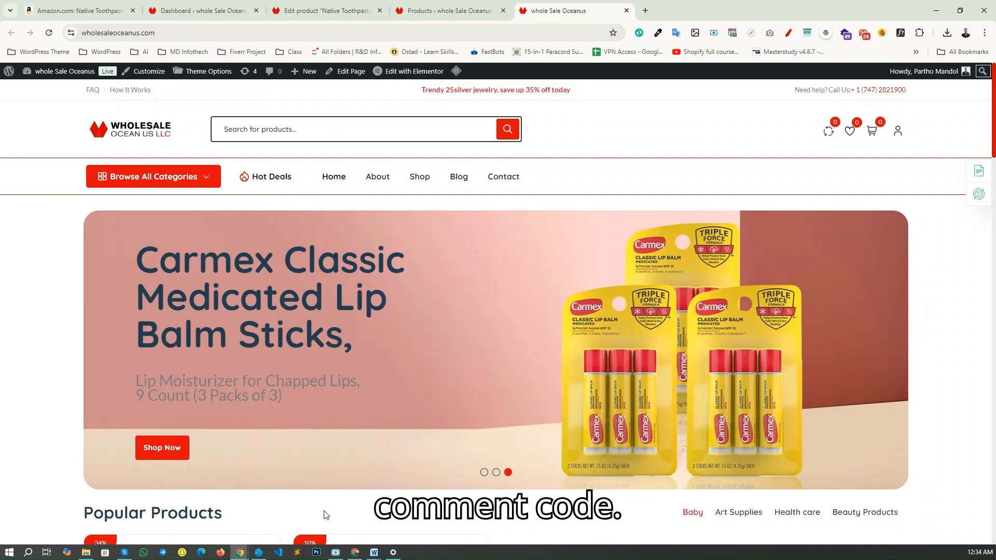
left_click(336, 552)
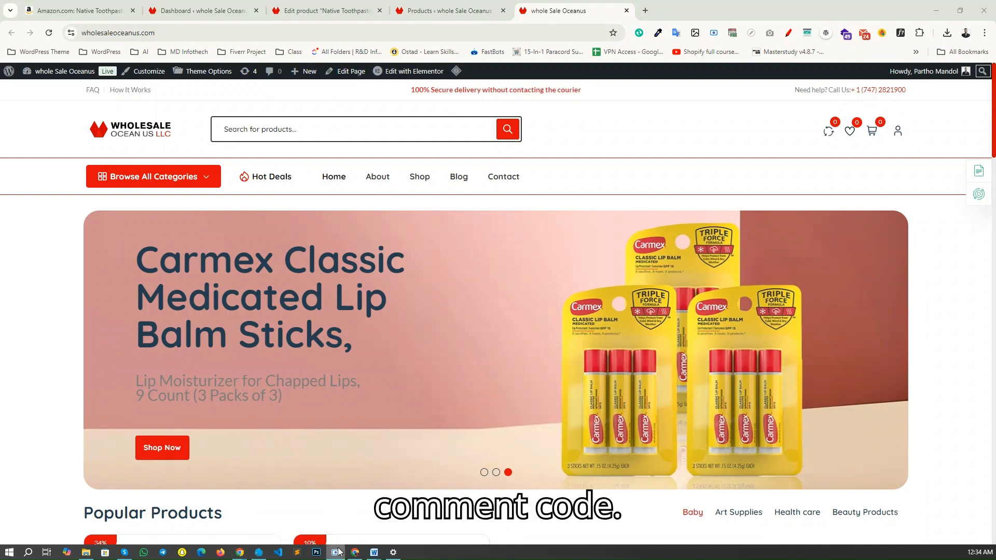